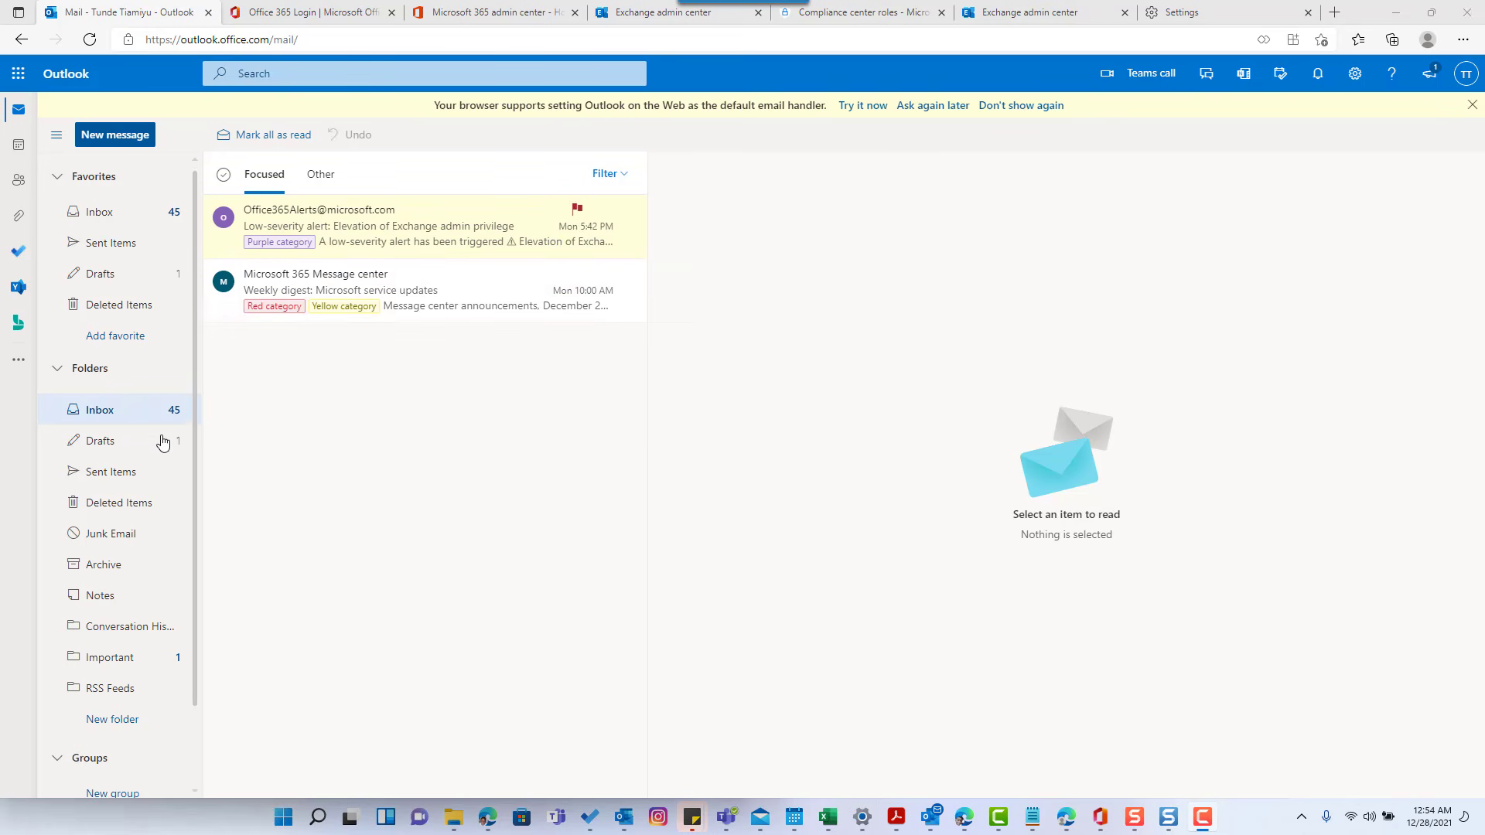
- Delete all messages in the Focused inbox and the 3854 new Powershell positions message in the Important folder
left_click(161, 660)
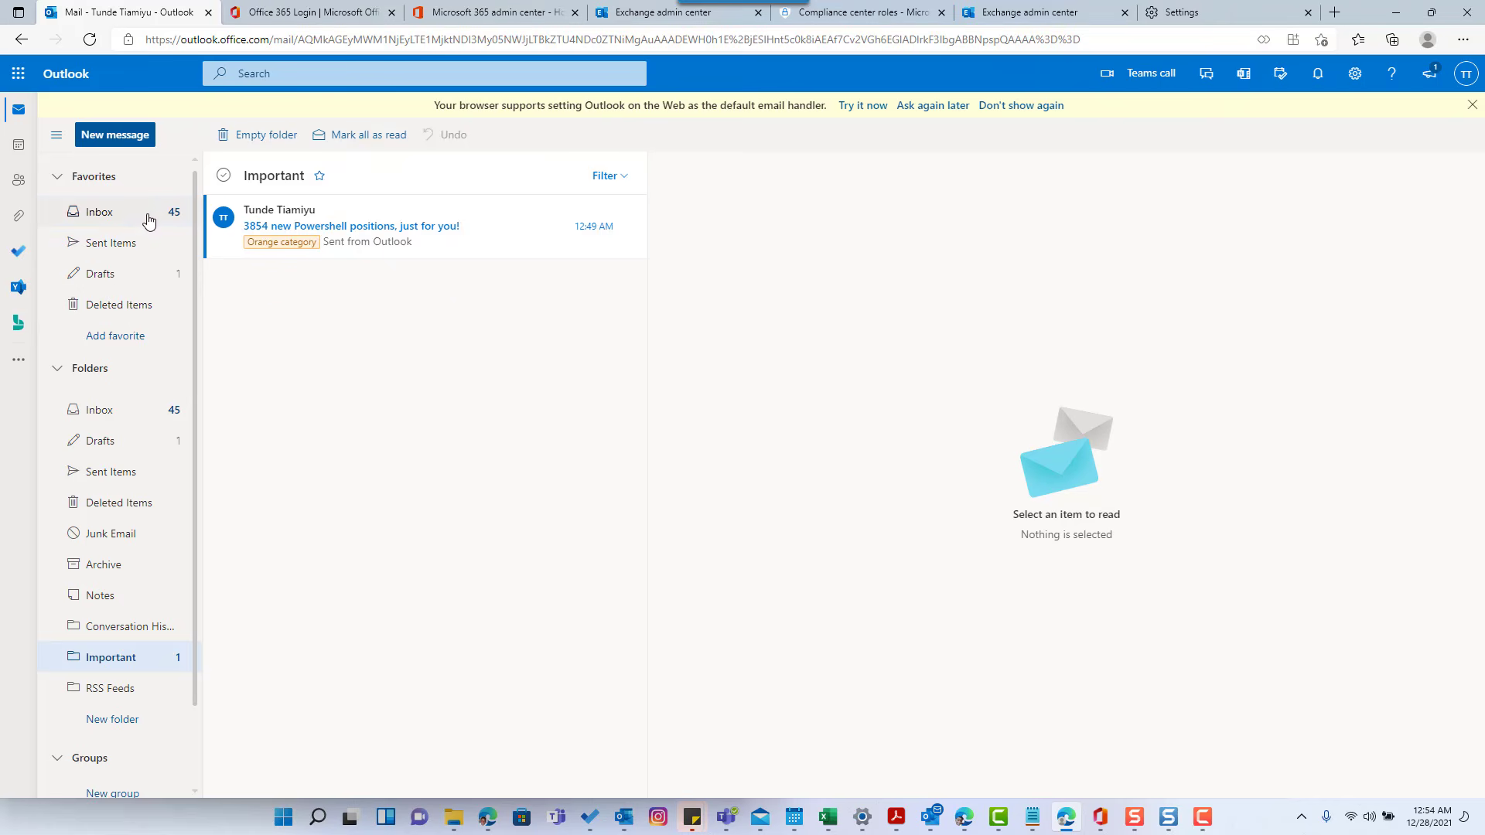
left_click(102, 218)
left_click(224, 176)
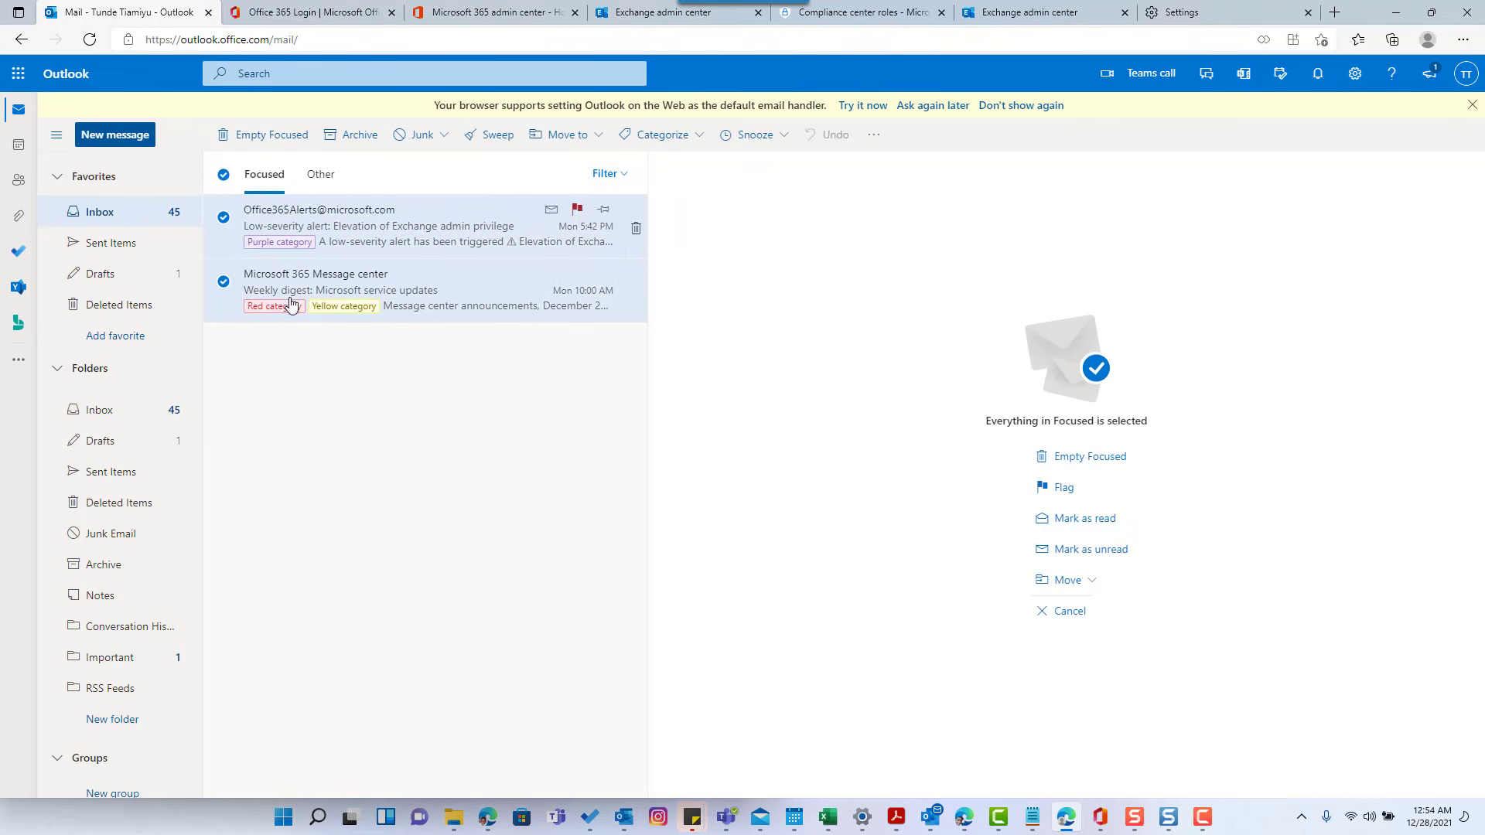
left_click(636, 230)
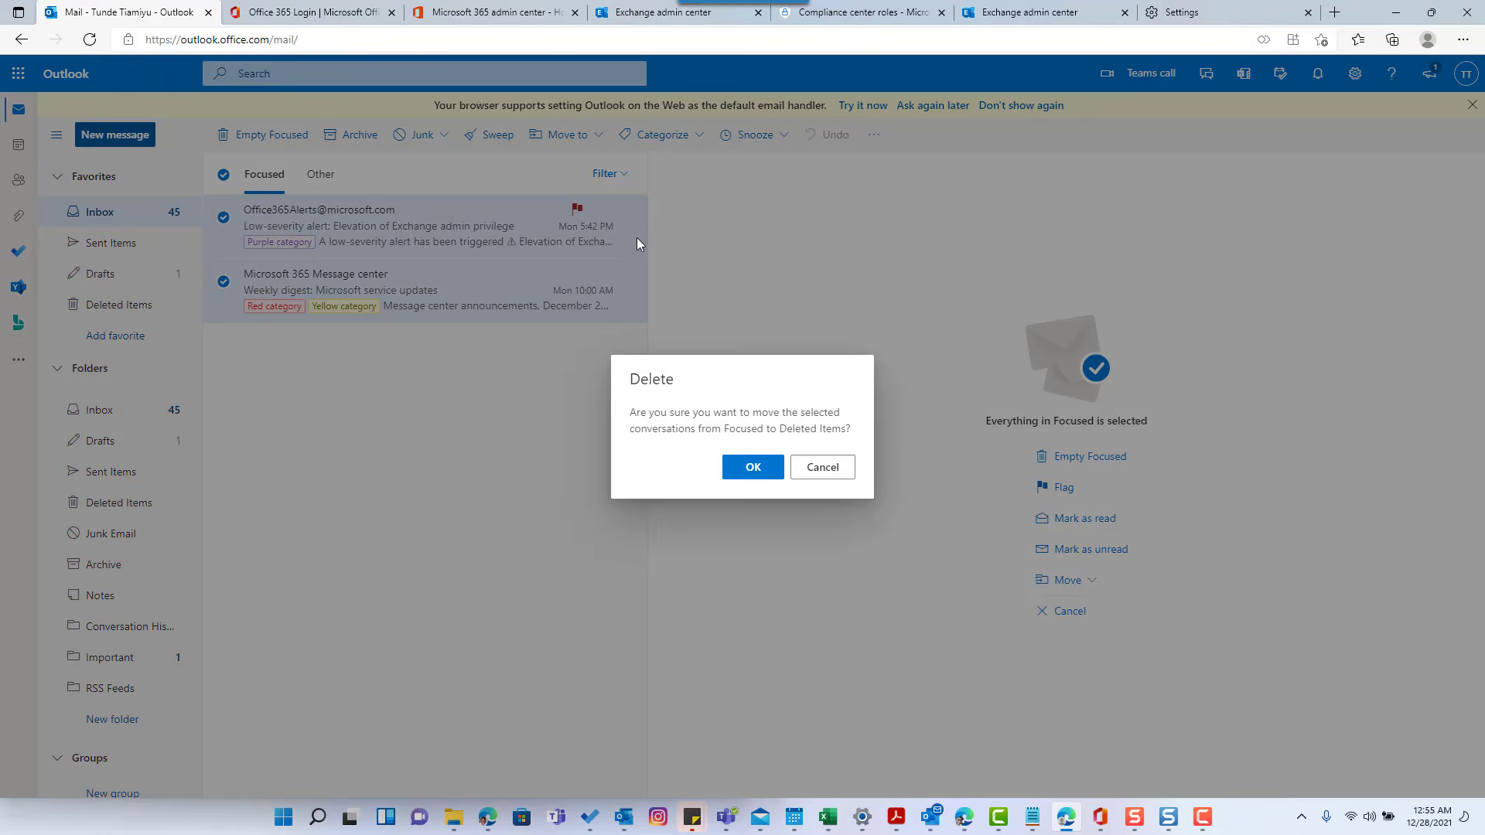
left_click(761, 473)
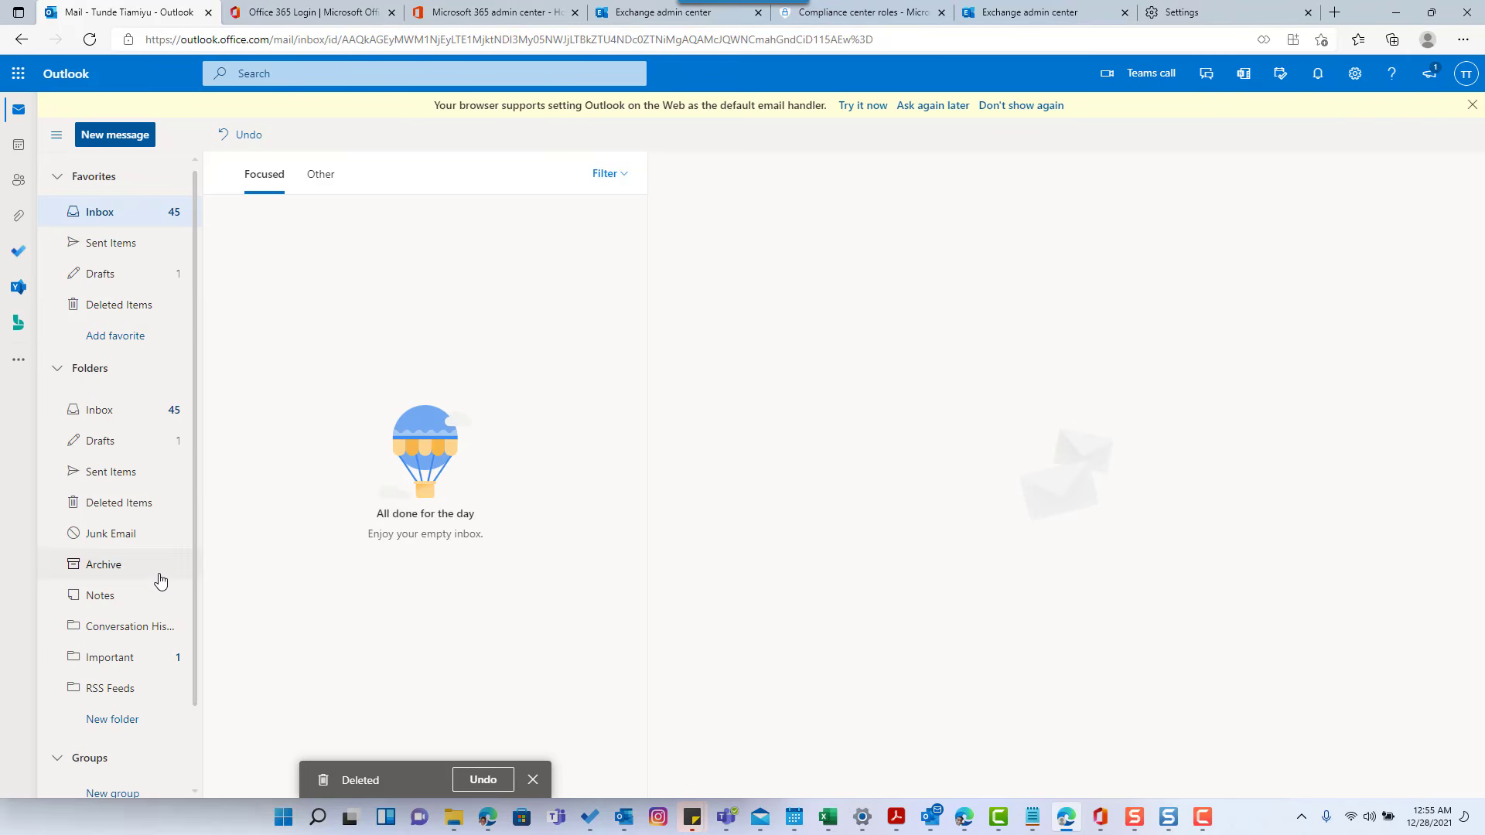
left_click(124, 659)
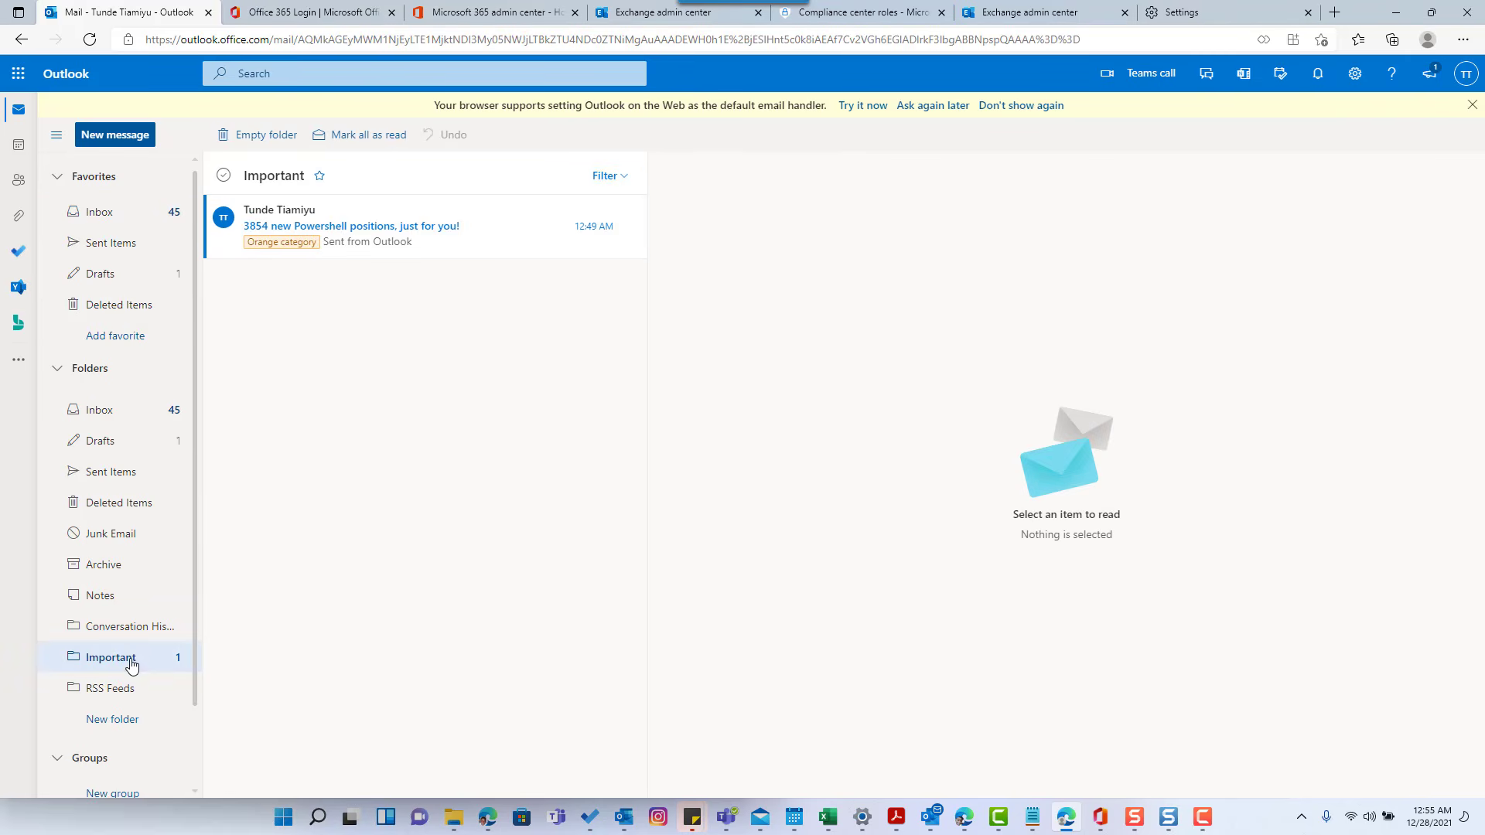
left_click(638, 231)
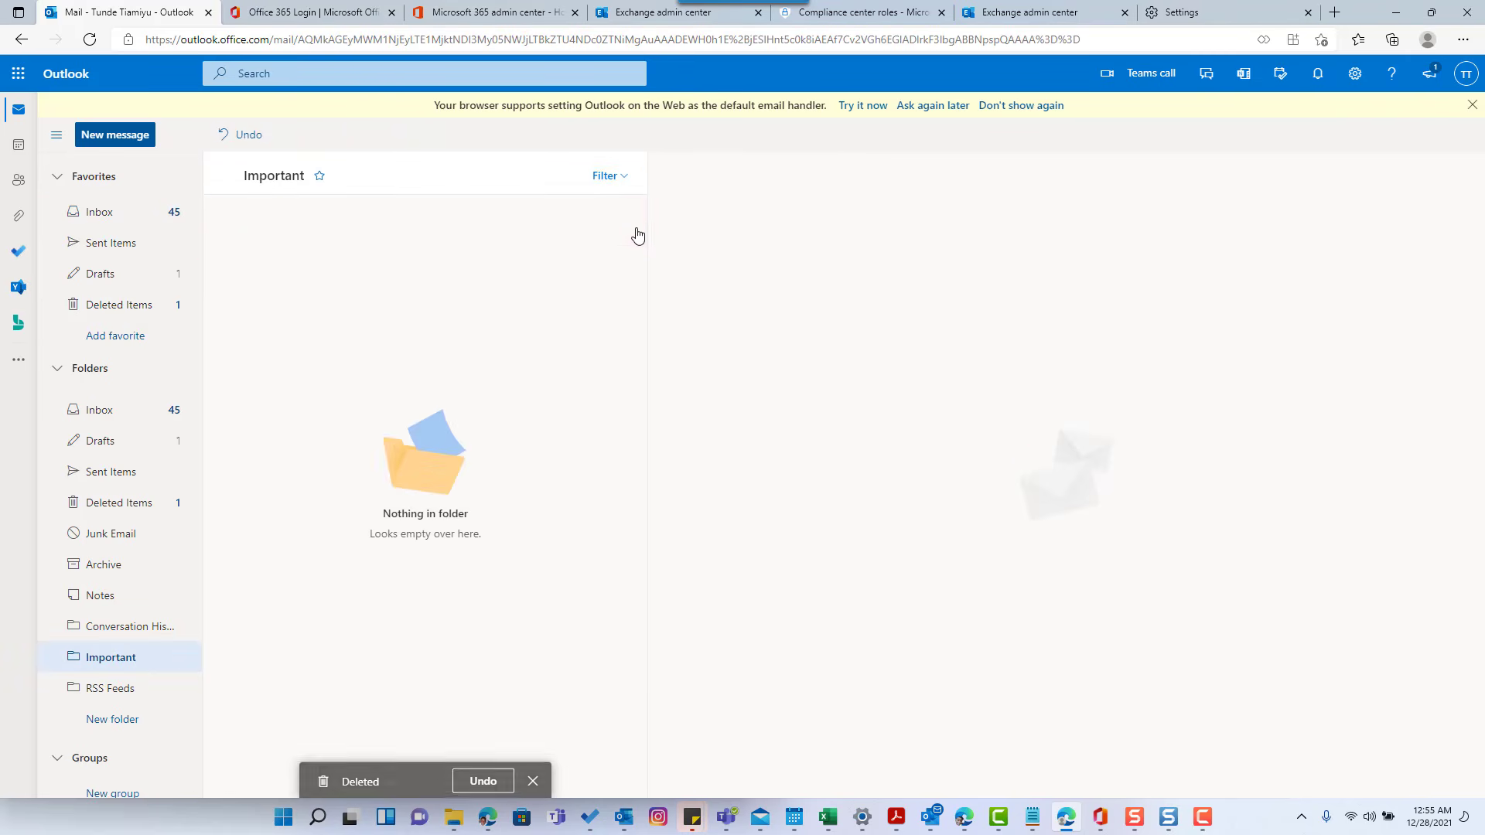
- Select all three messages in Deleted Items and permanently empty the folder
left_click(116, 308)
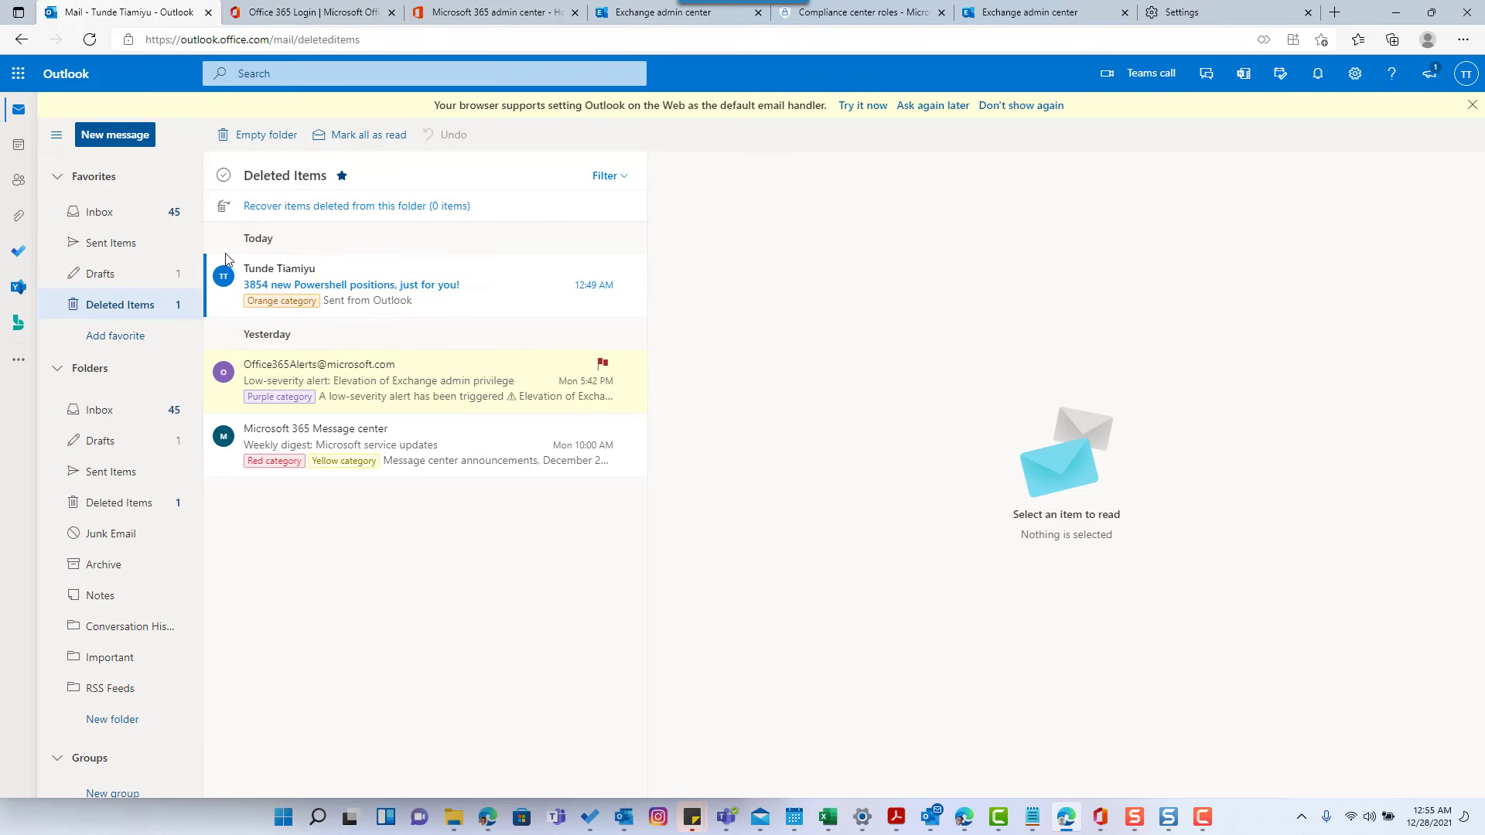
left_click(224, 277)
left_click(223, 373)
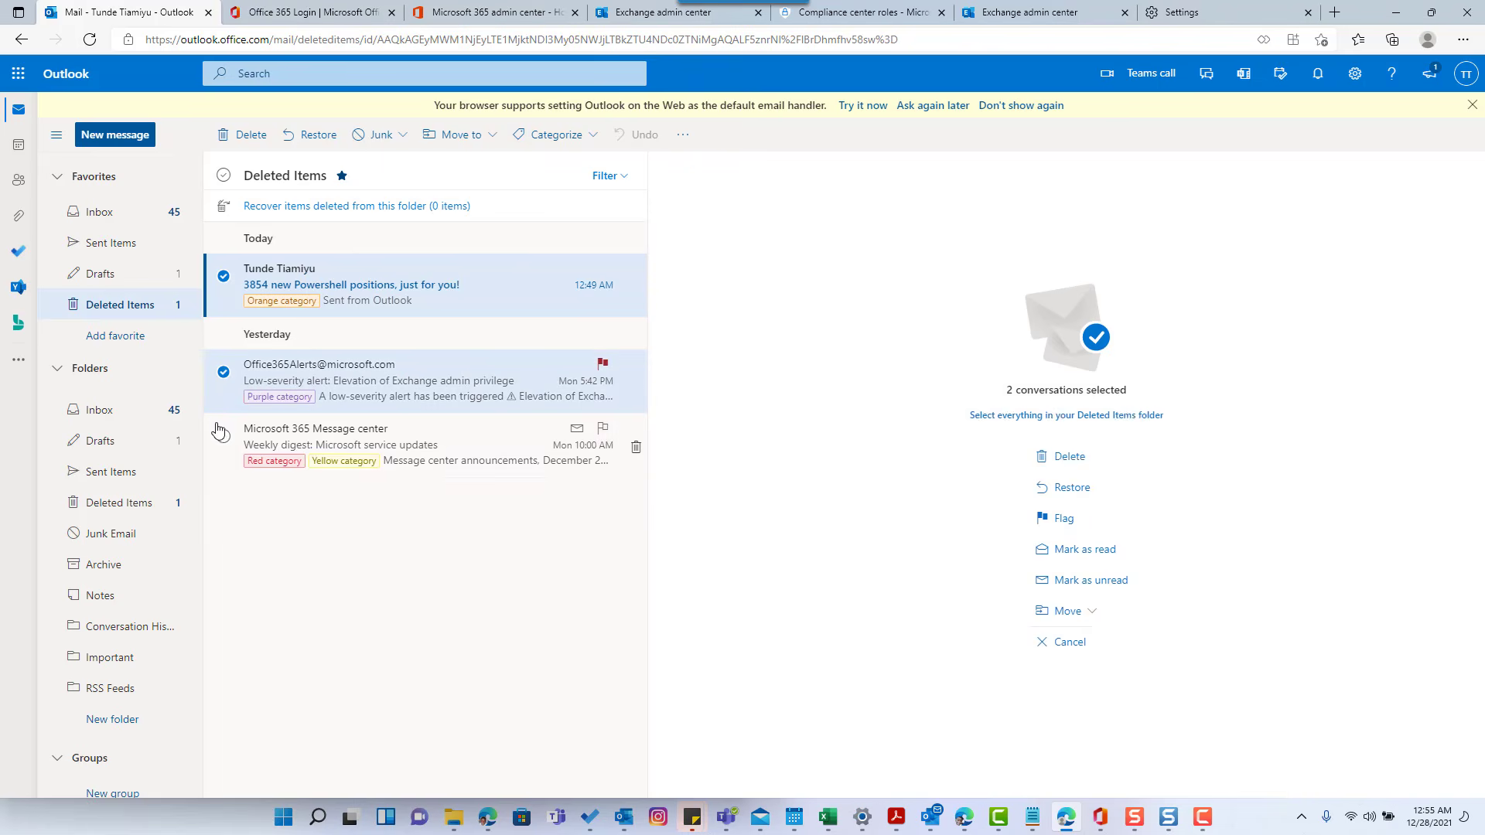
left_click(223, 438)
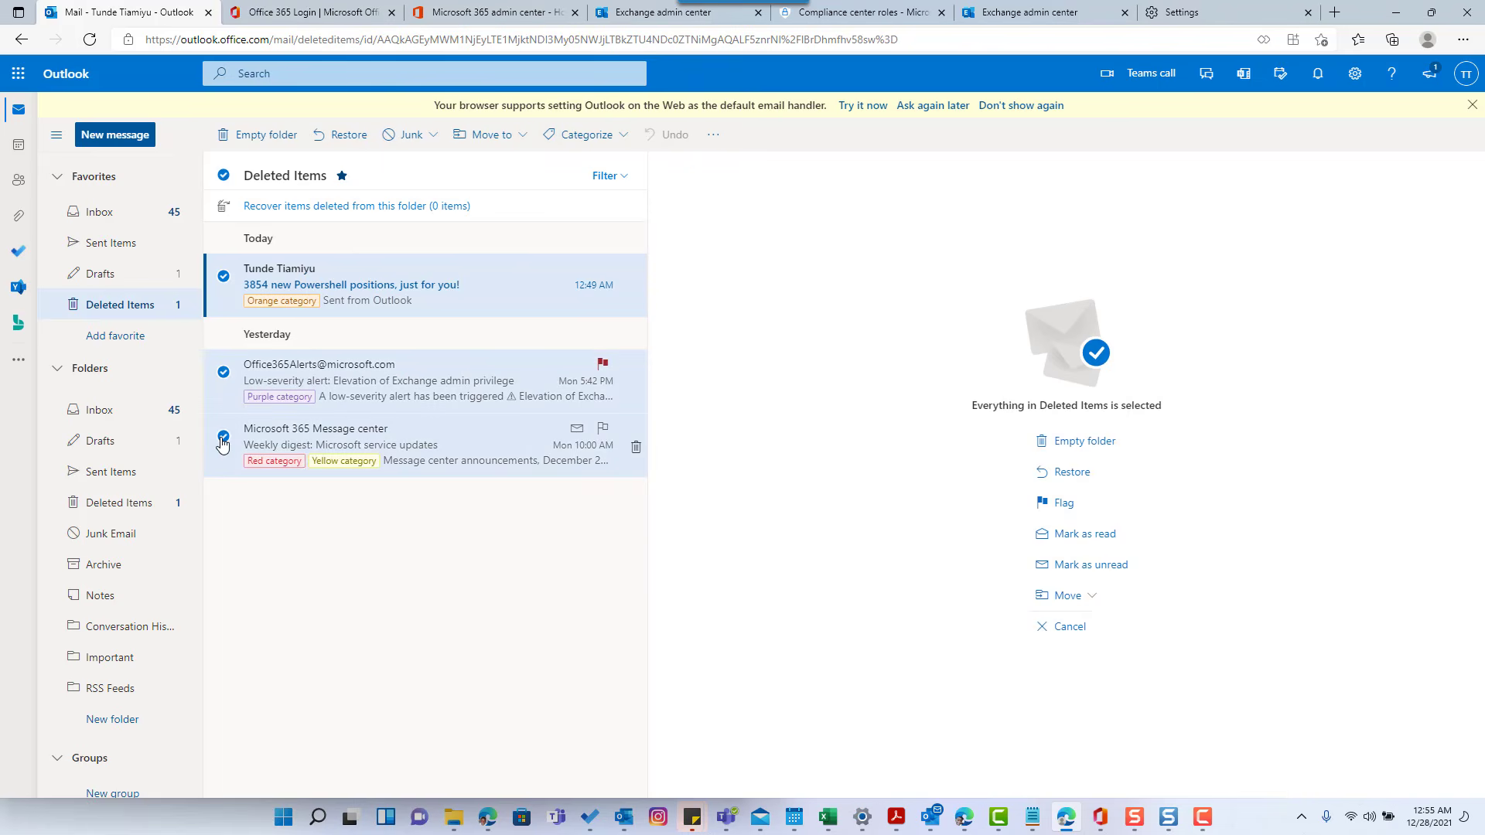
left_click(273, 138)
left_click(756, 468)
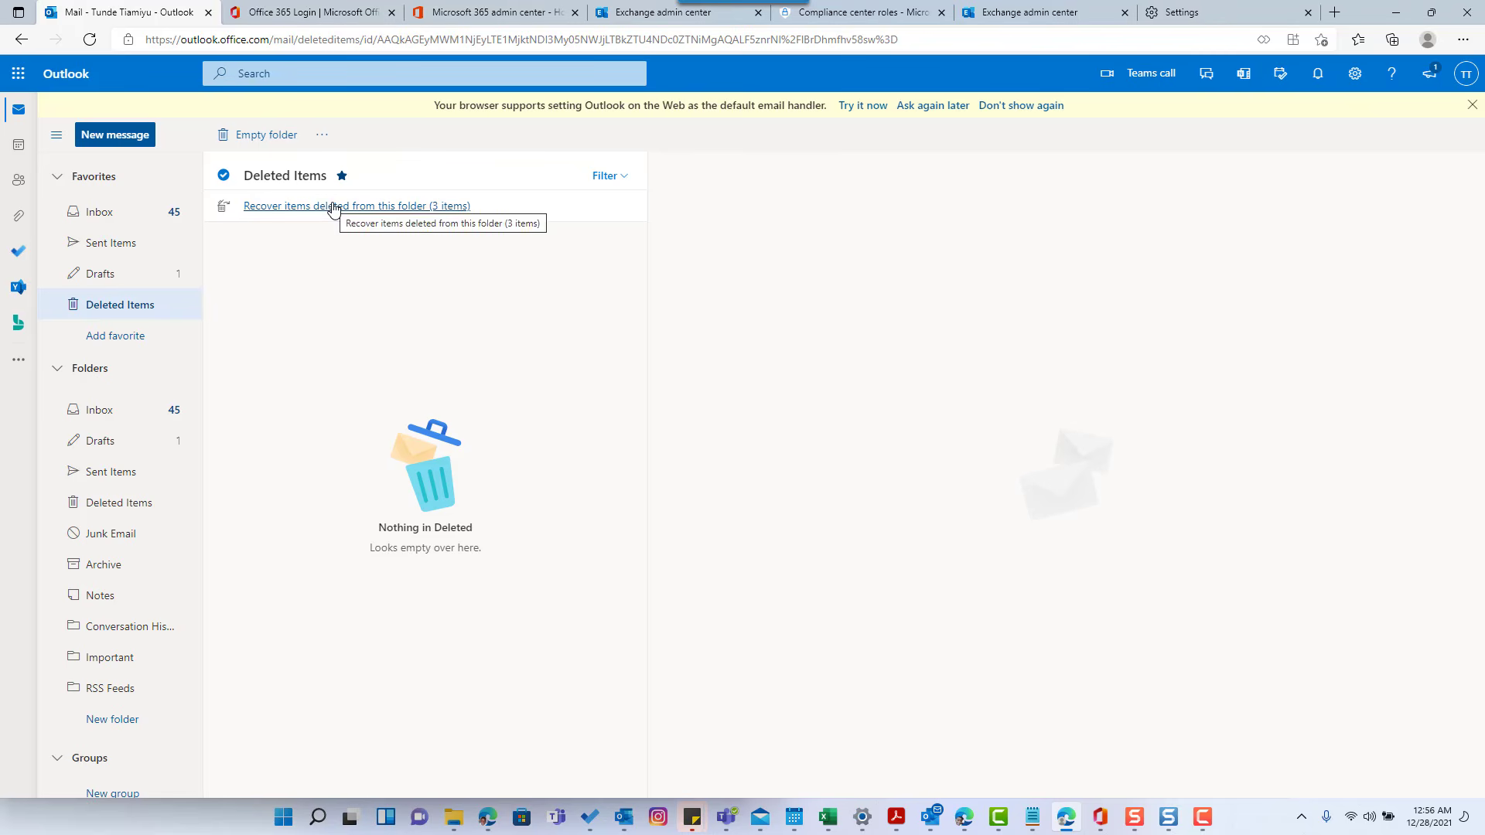
- Open the recoverable items of the Deleted Items folder and select all three messages there
left_click(112, 313)
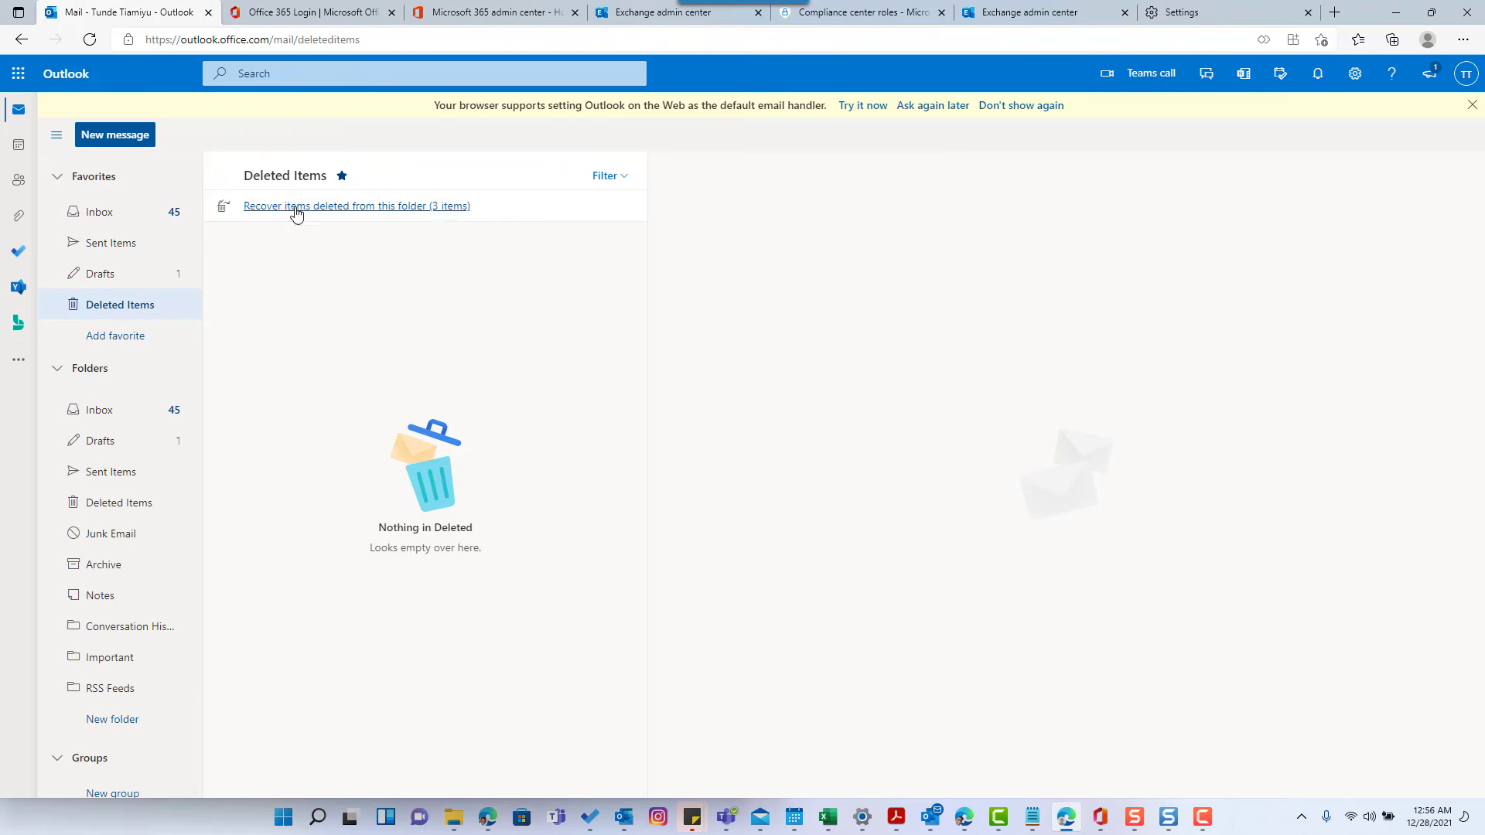
left_click(130, 222)
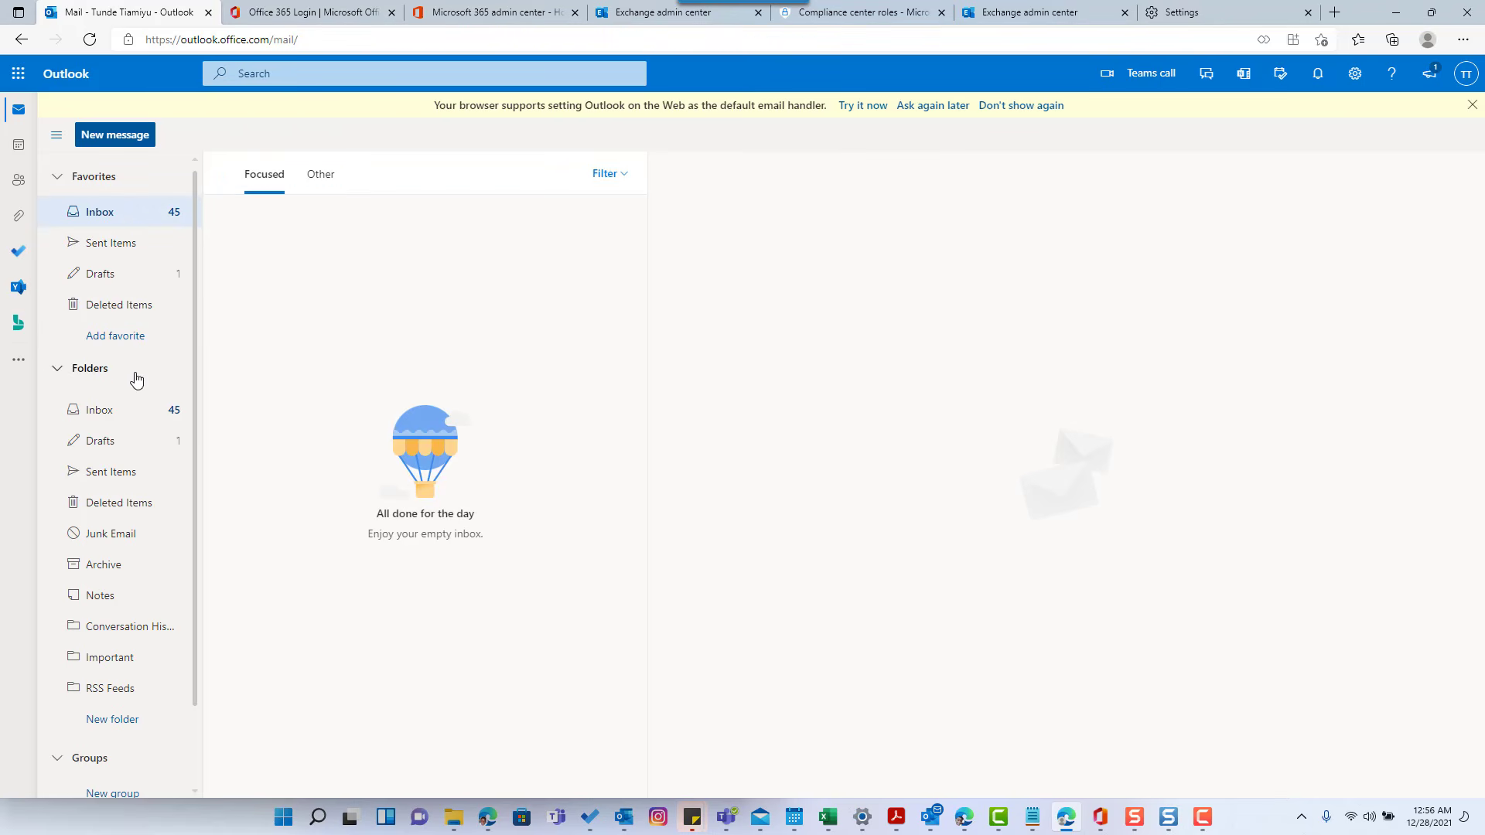
left_click(118, 305)
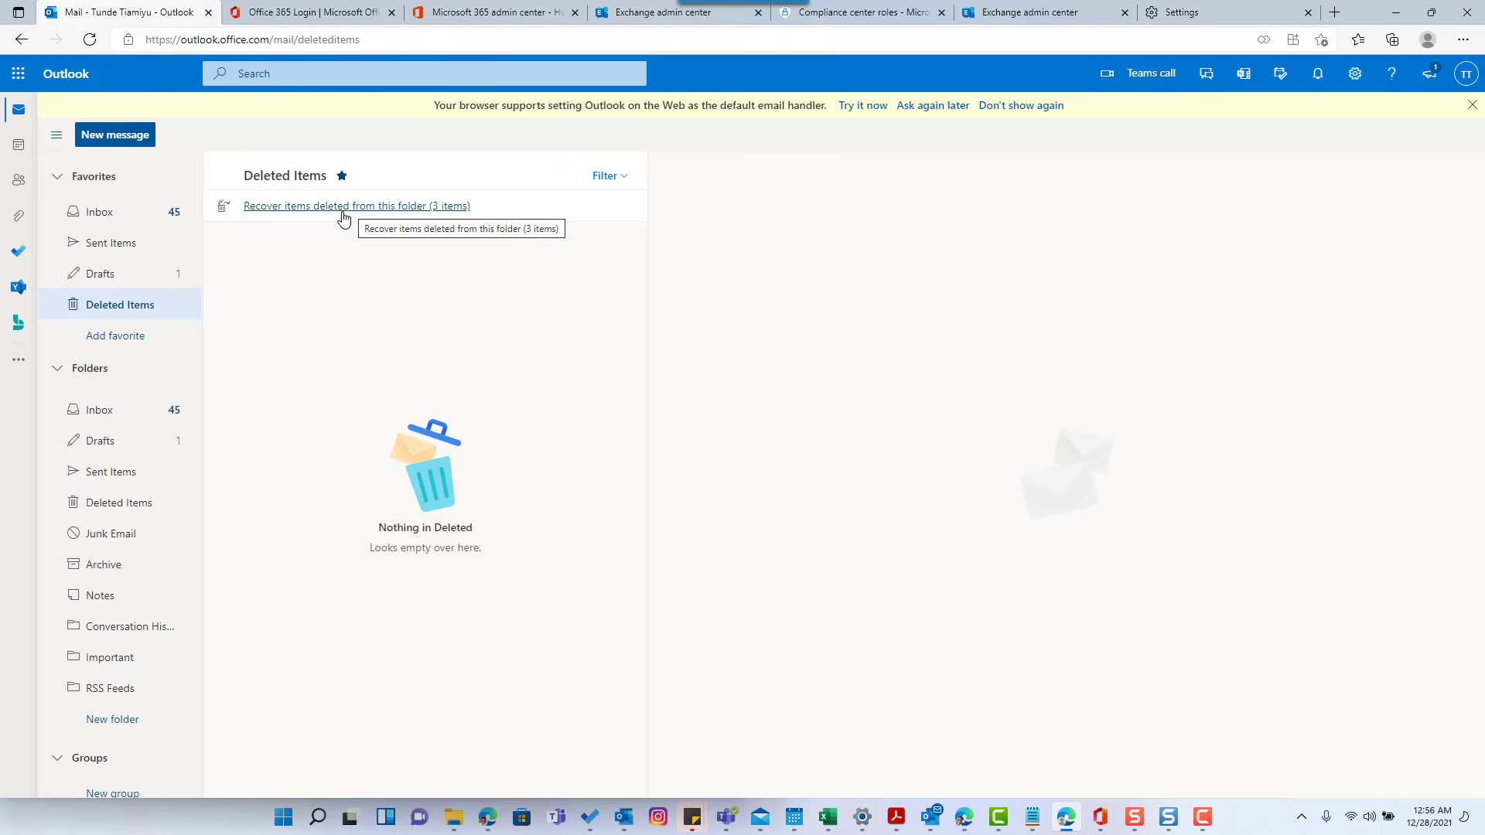
left_click(430, 206)
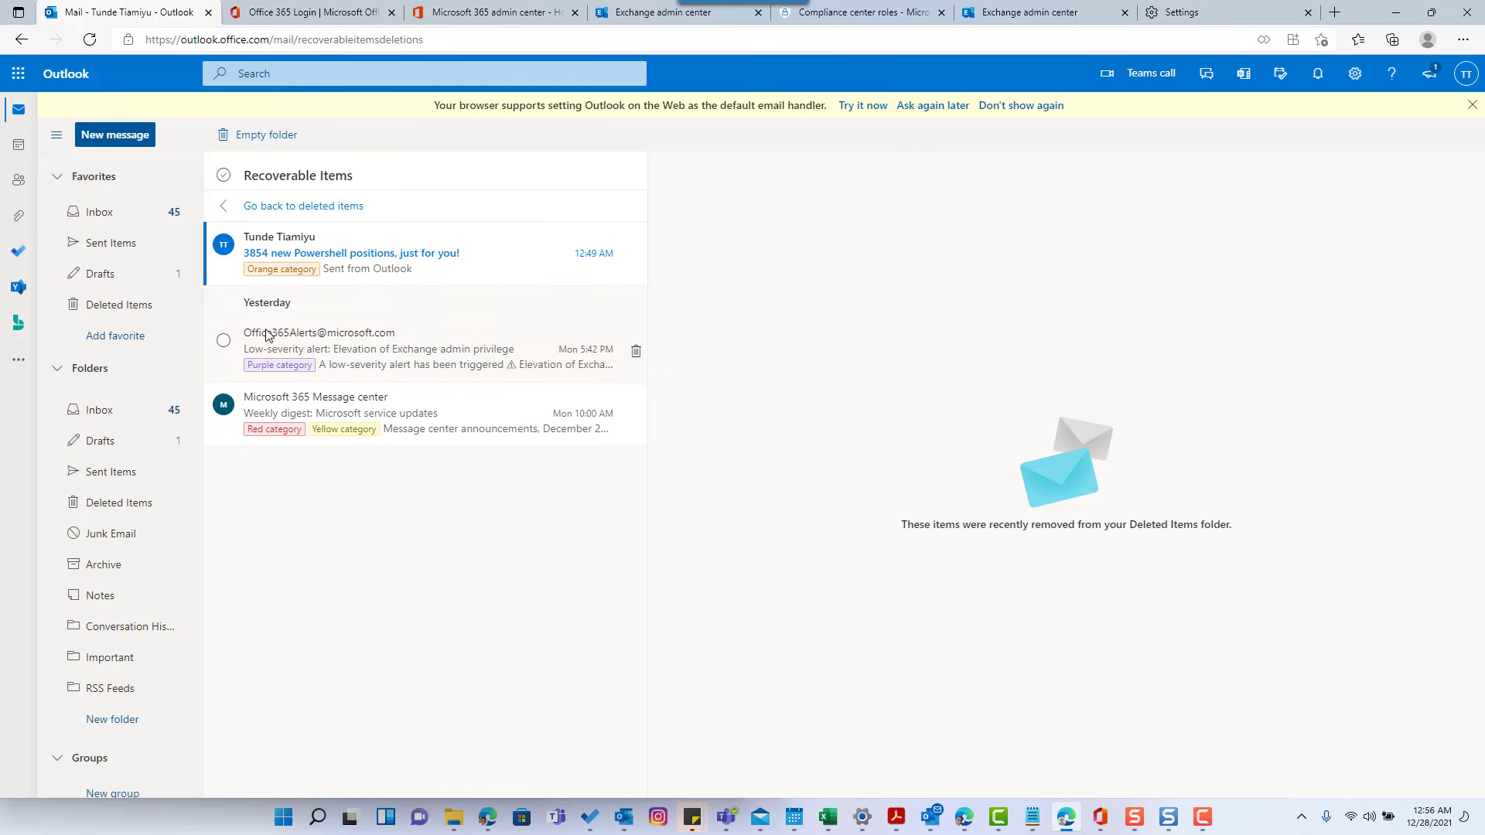
left_click(224, 245)
left_click(223, 341)
left_click(223, 400)
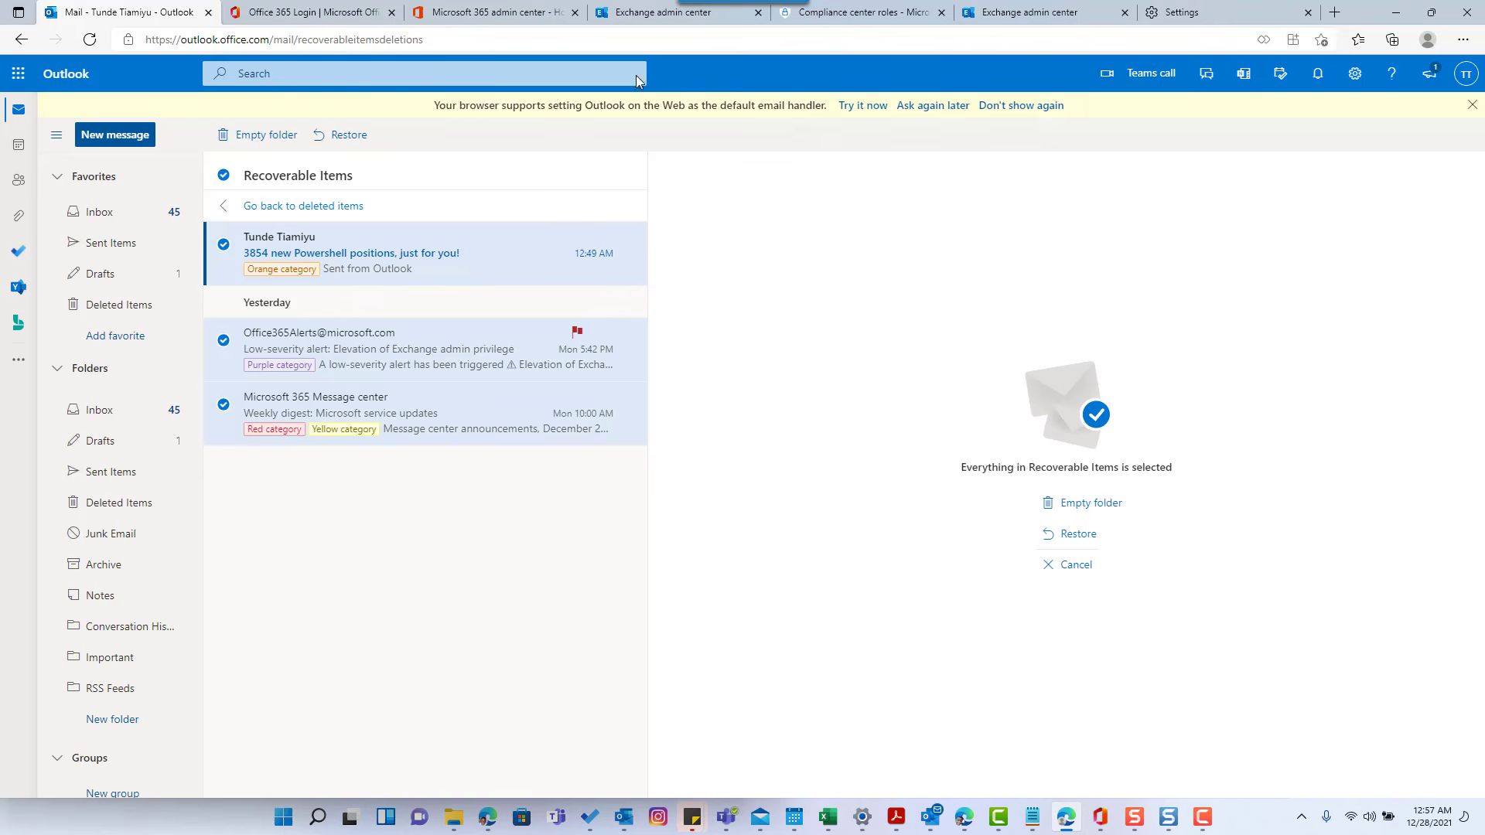
- Switch to the Exchange admin center, find the account holder's mailbox by first name and open its details
left_click(642, 15)
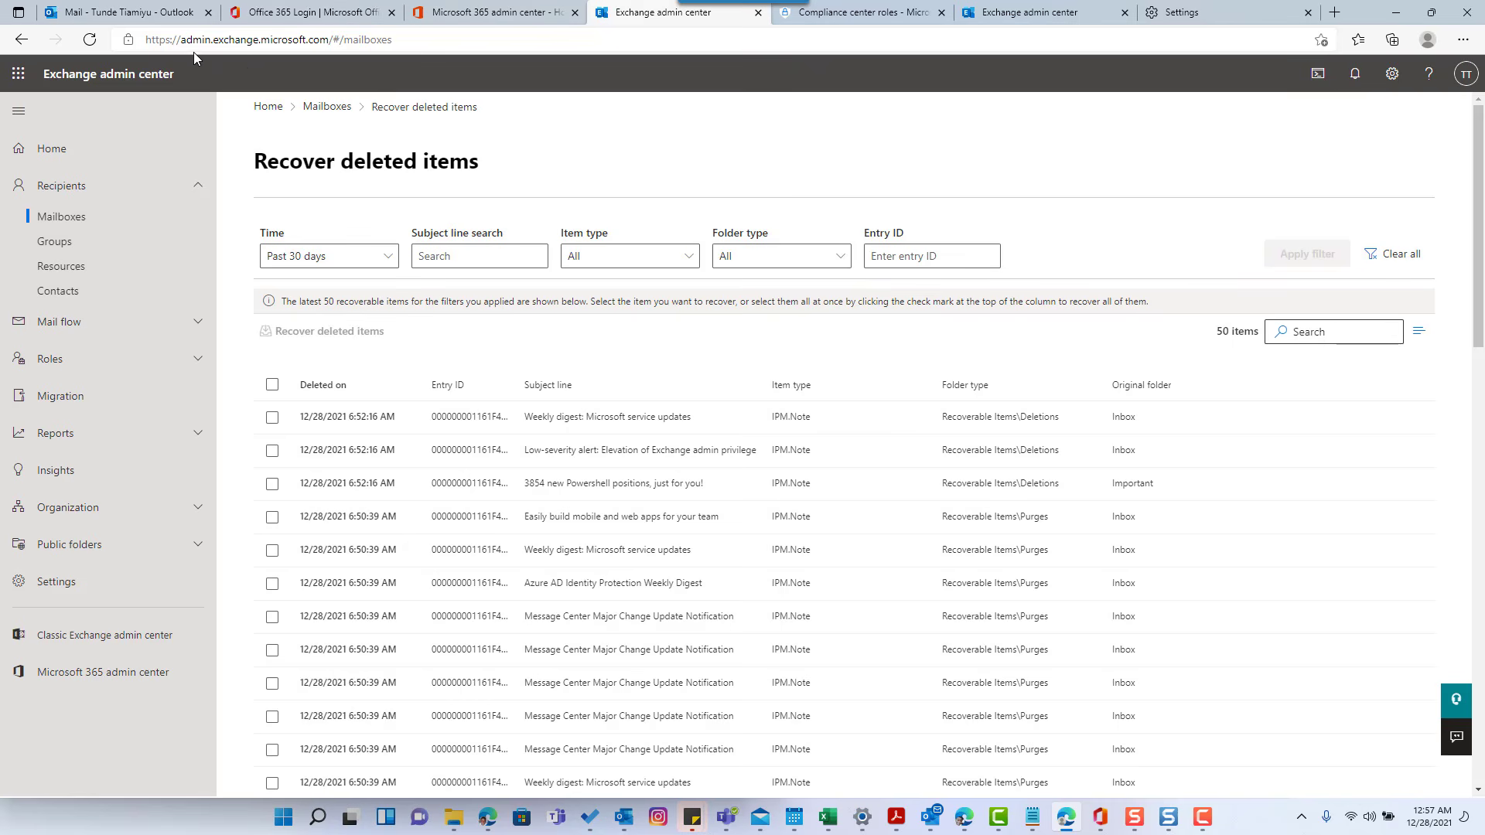
left_click_drag(181, 41, 330, 41)
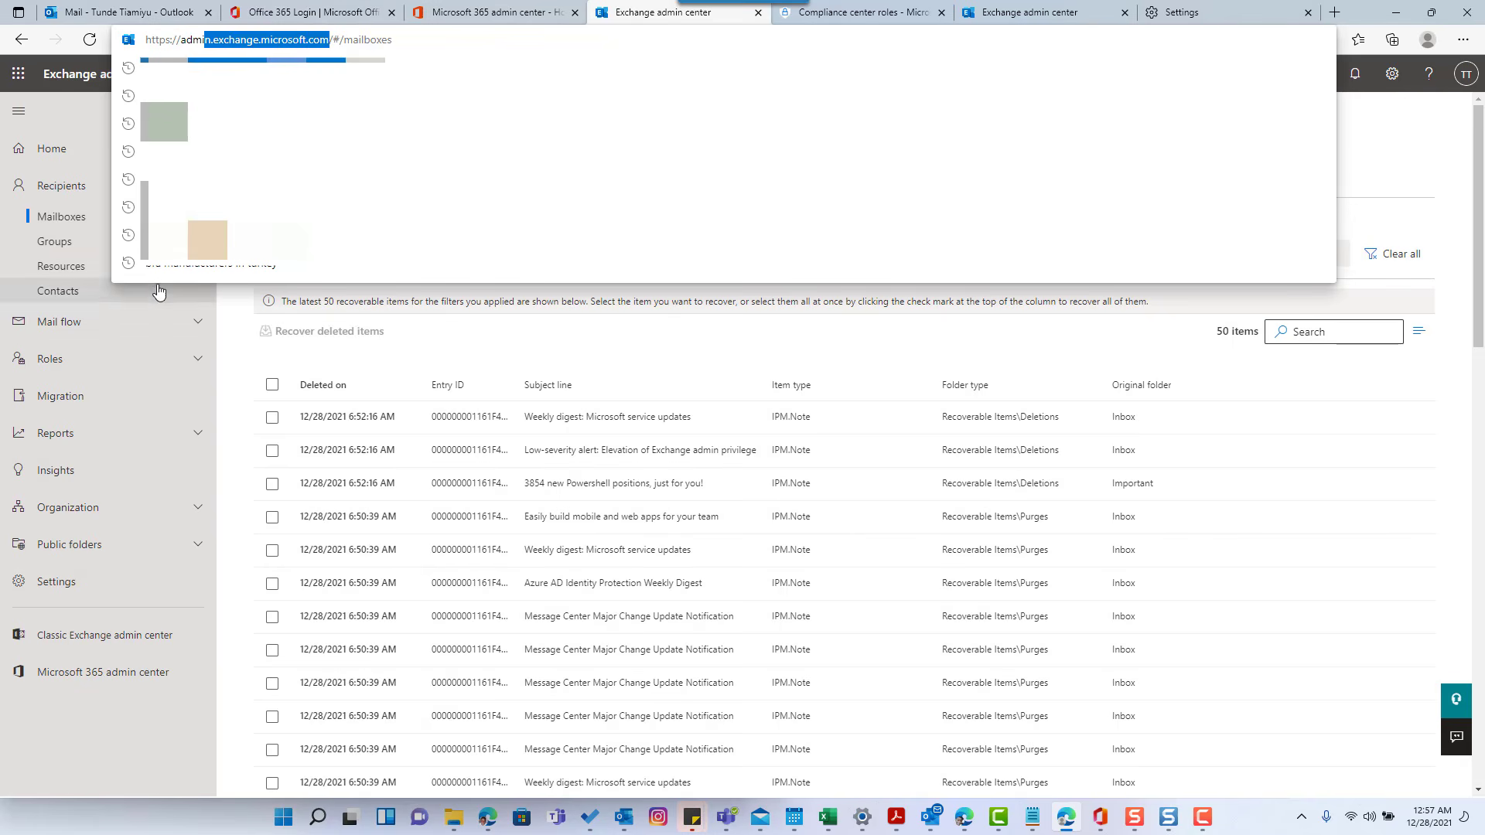
left_click(1384, 154)
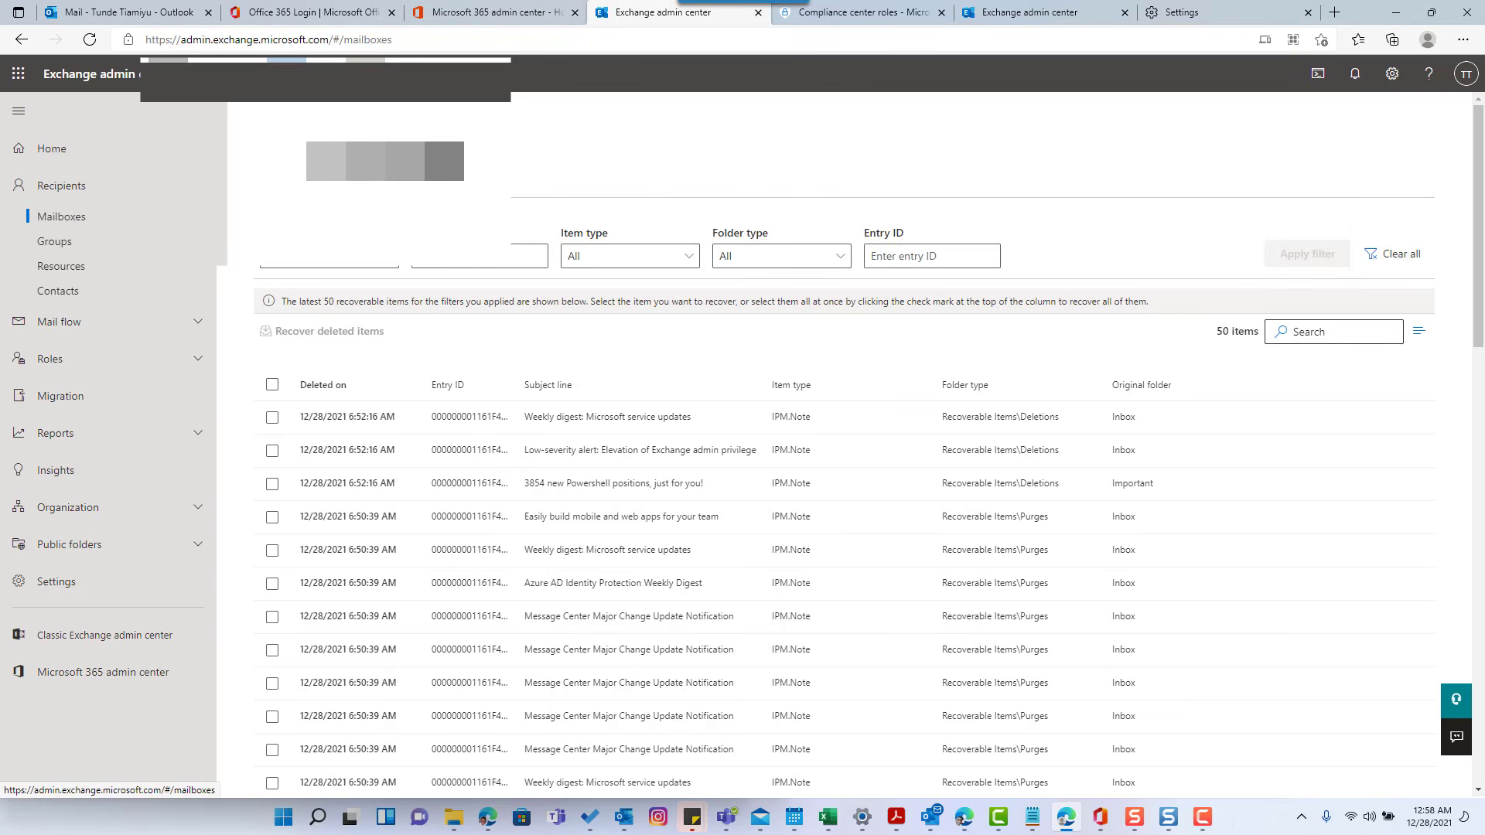
left_click(275, 114)
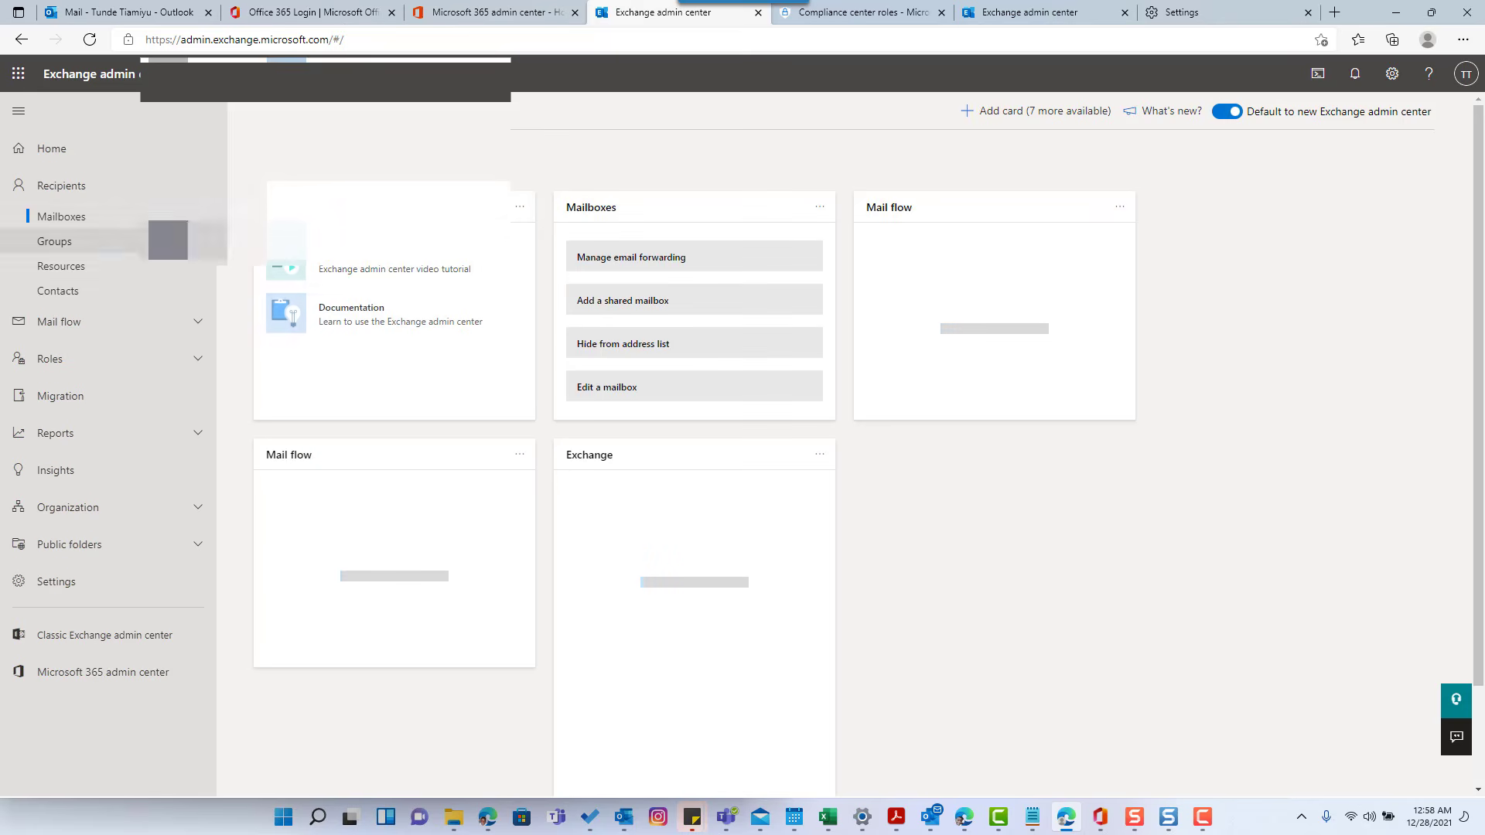
left_click(63, 217)
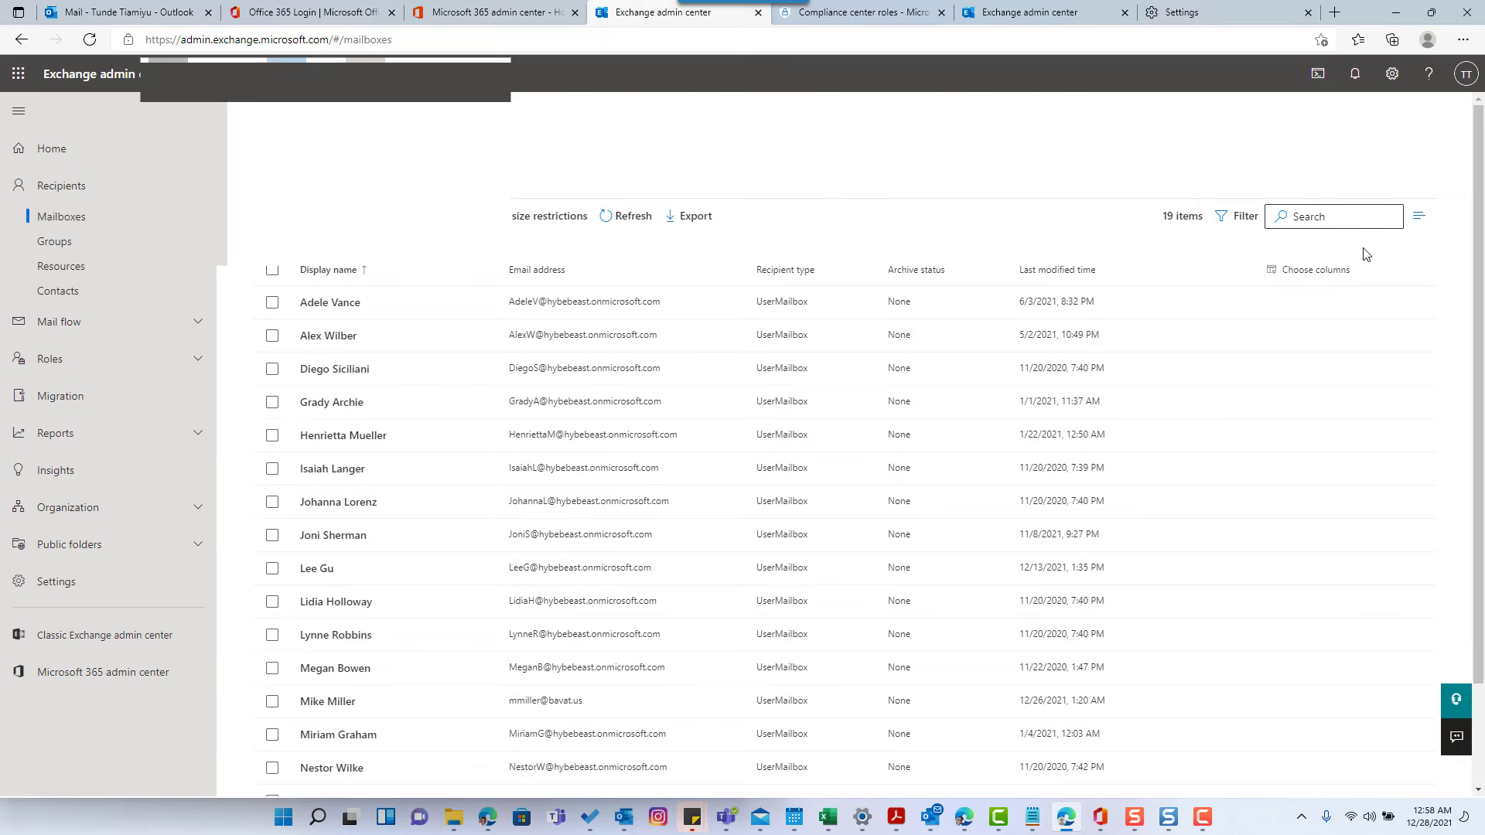
left_click(1299, 219)
type("tunde")
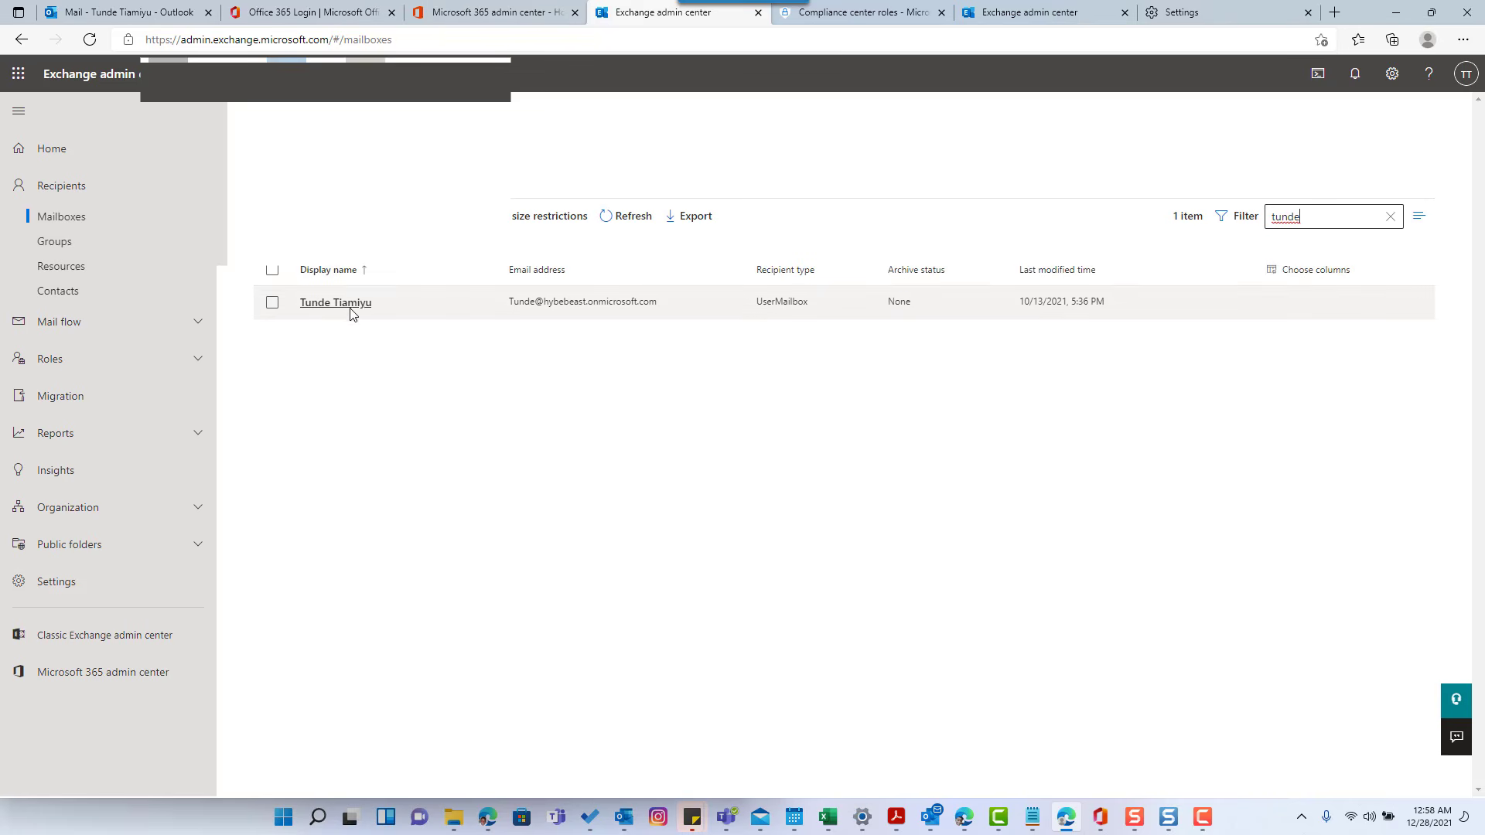
left_click(407, 302)
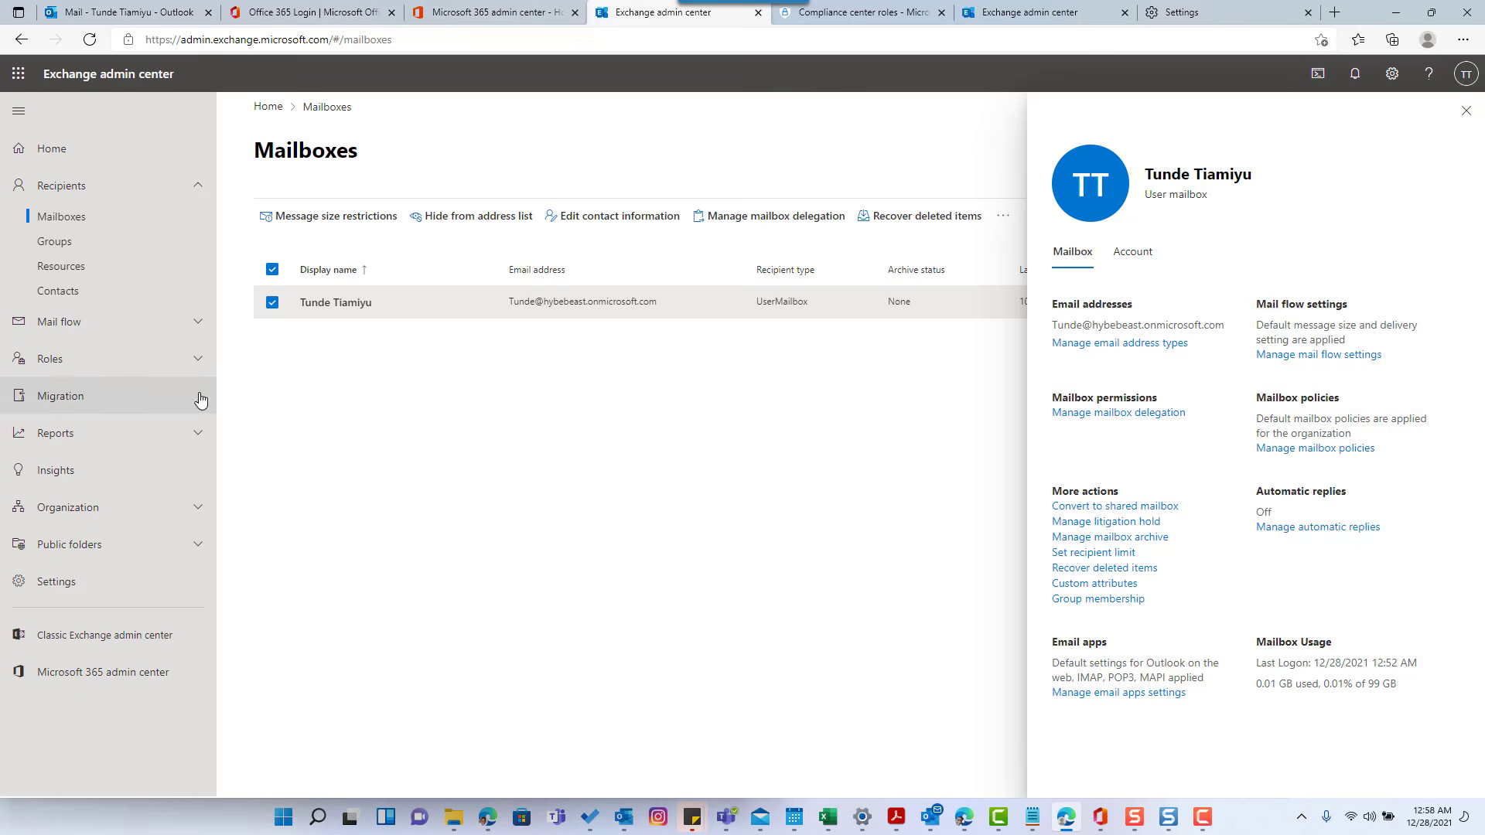
- Open the admin roles and examine the Discovery Management and Import Export role groups
left_click(123, 362)
left_click(92, 393)
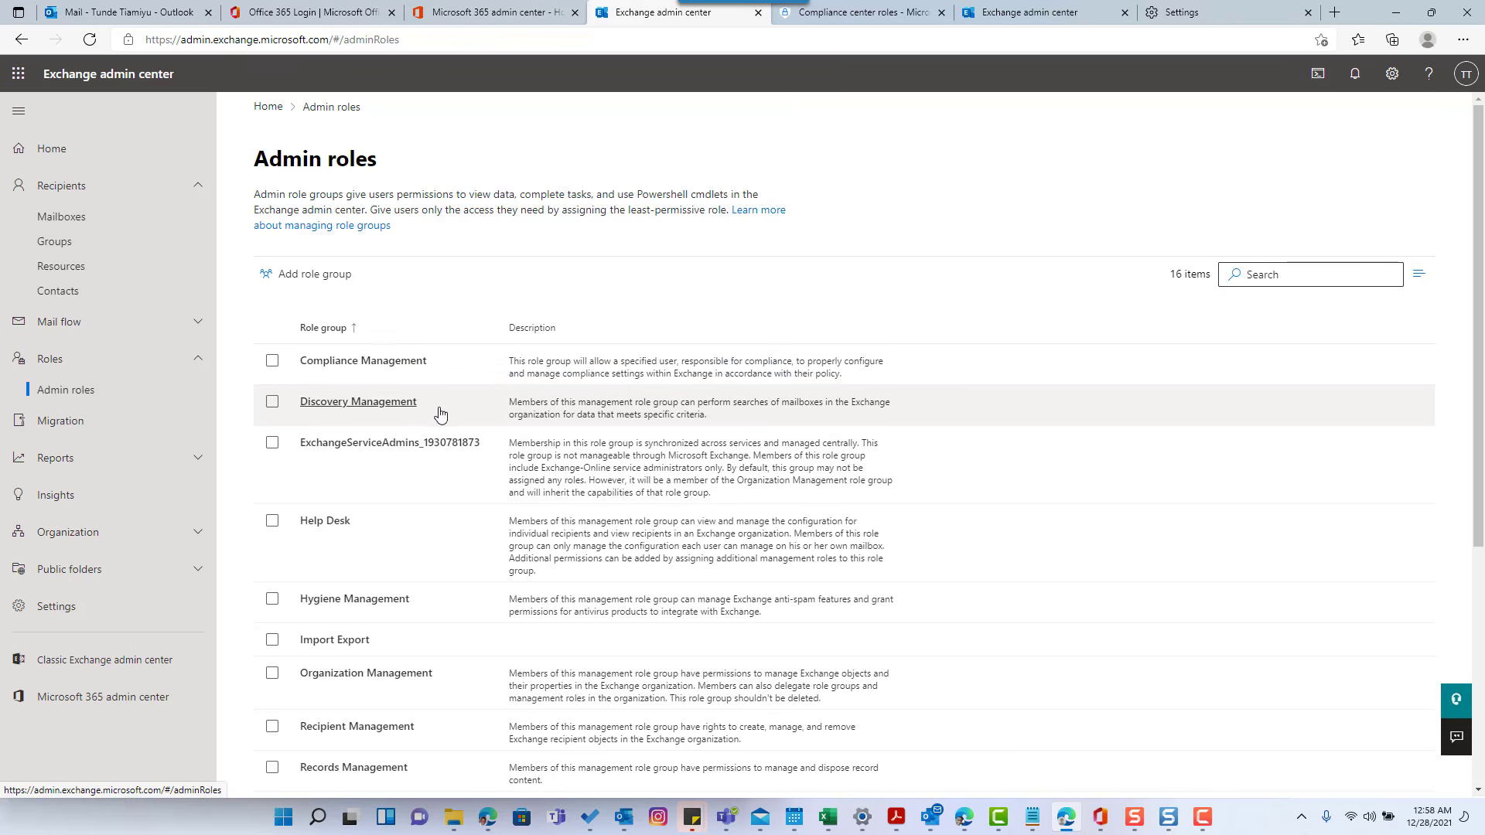
left_click_drag(441, 411, 303, 410)
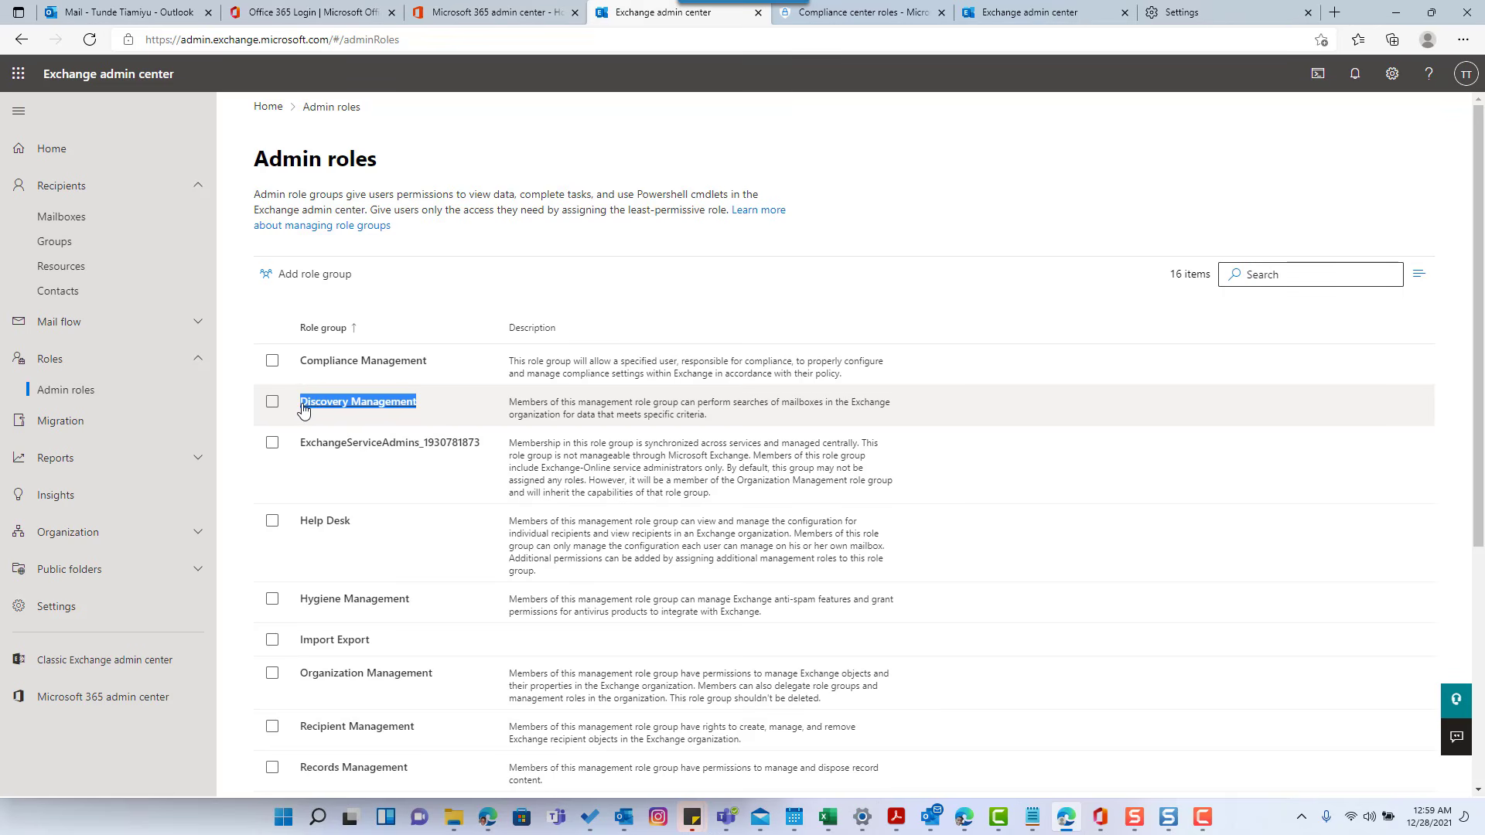
left_click(303, 410)
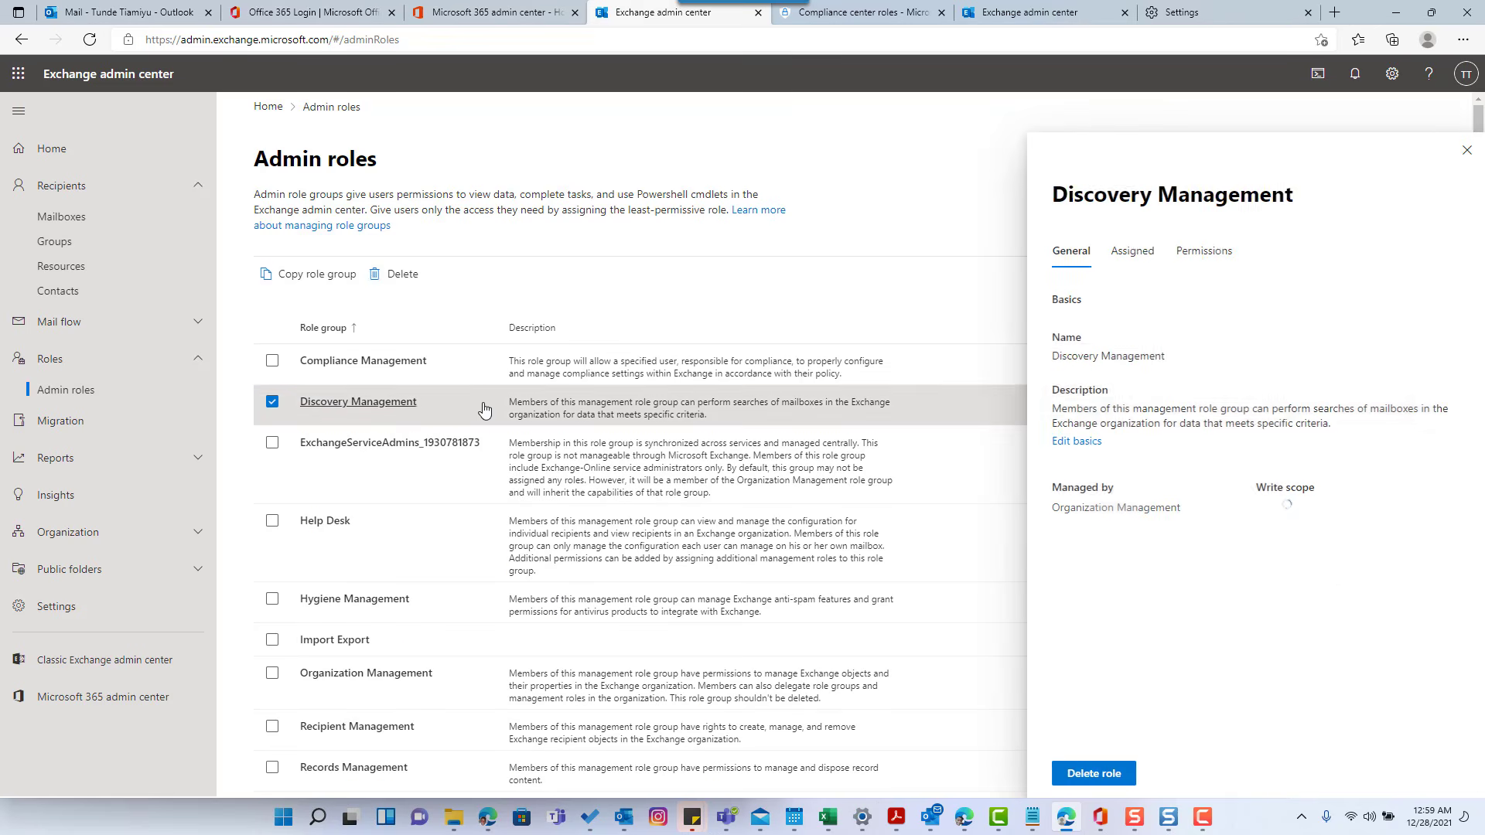
left_click(1466, 150)
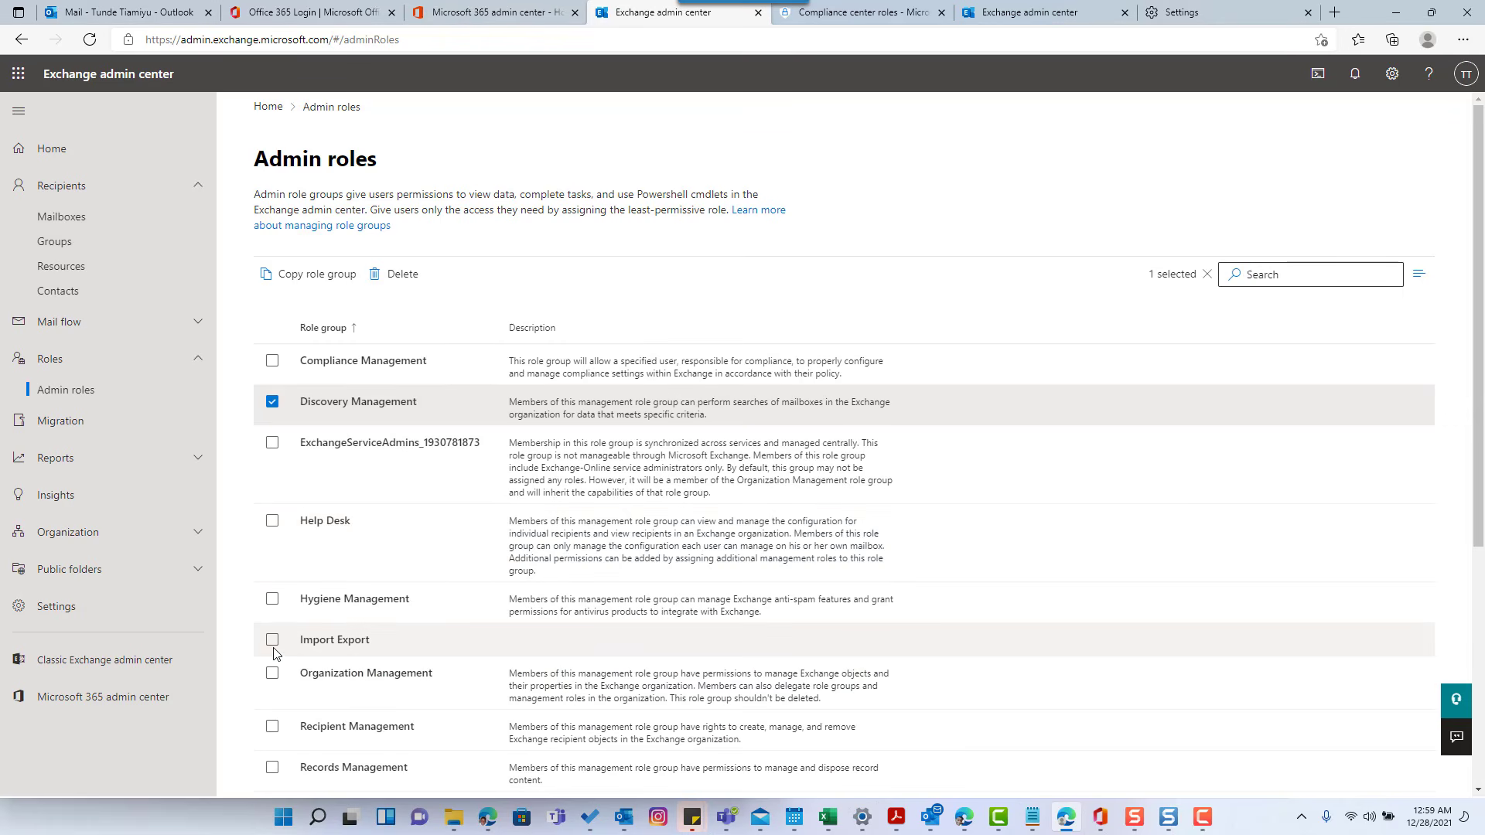
left_click(271, 645)
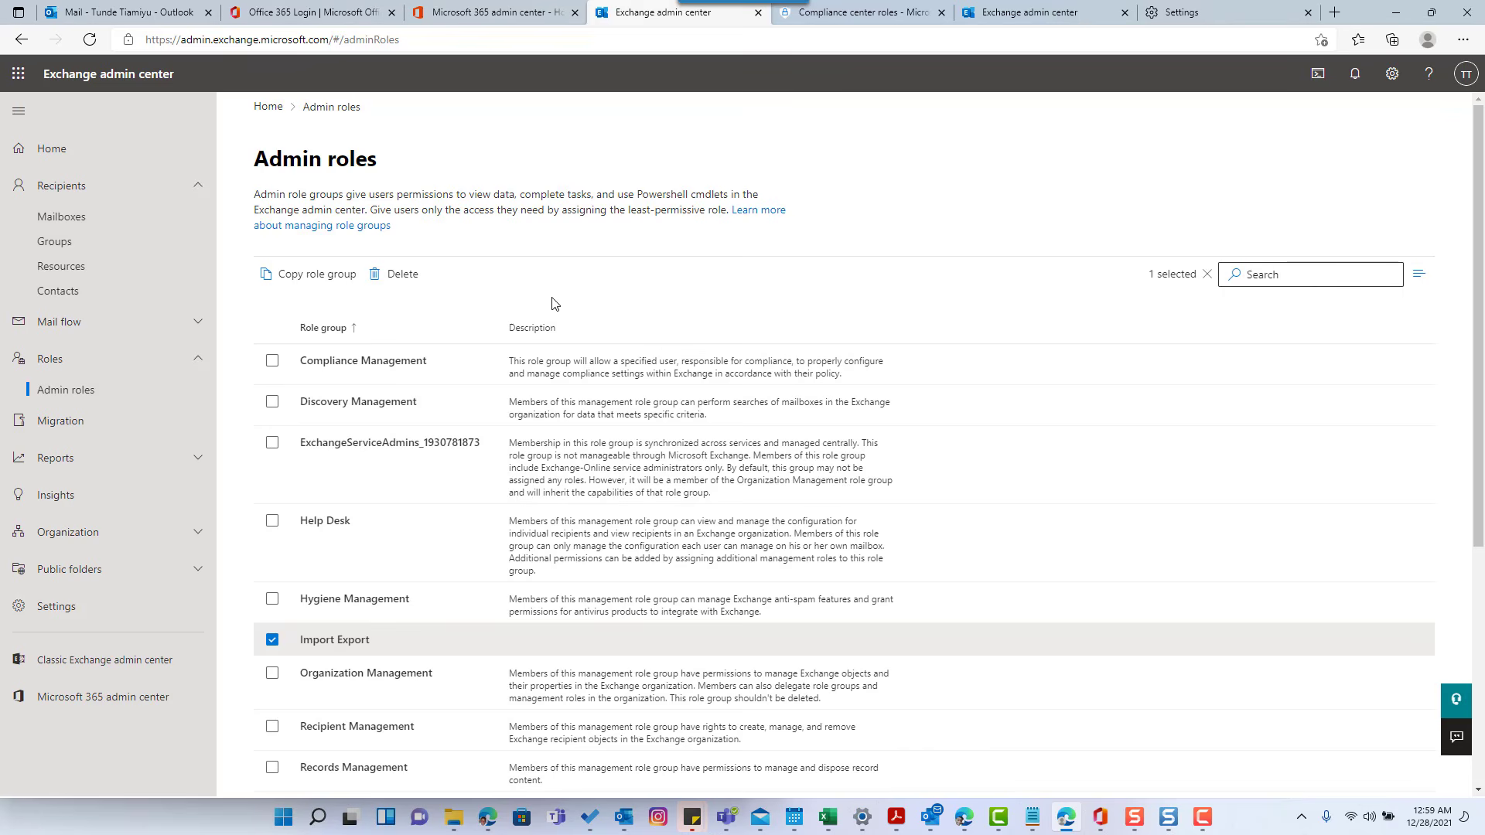
left_click(274, 639)
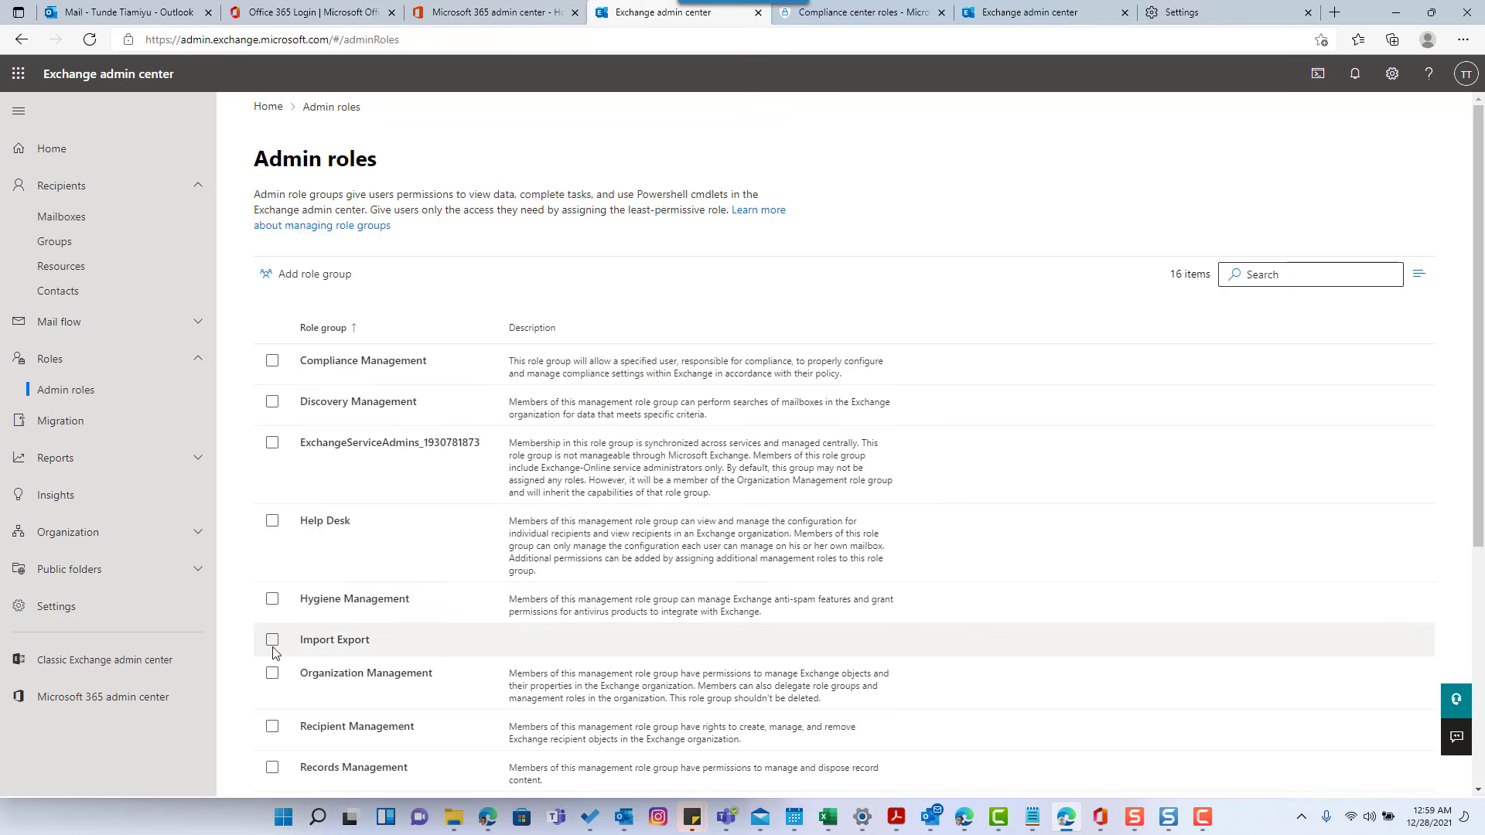
- Start a new role group named Import Export - Discovery Role with the default write scope and continue to its permissions
left_click(324, 284)
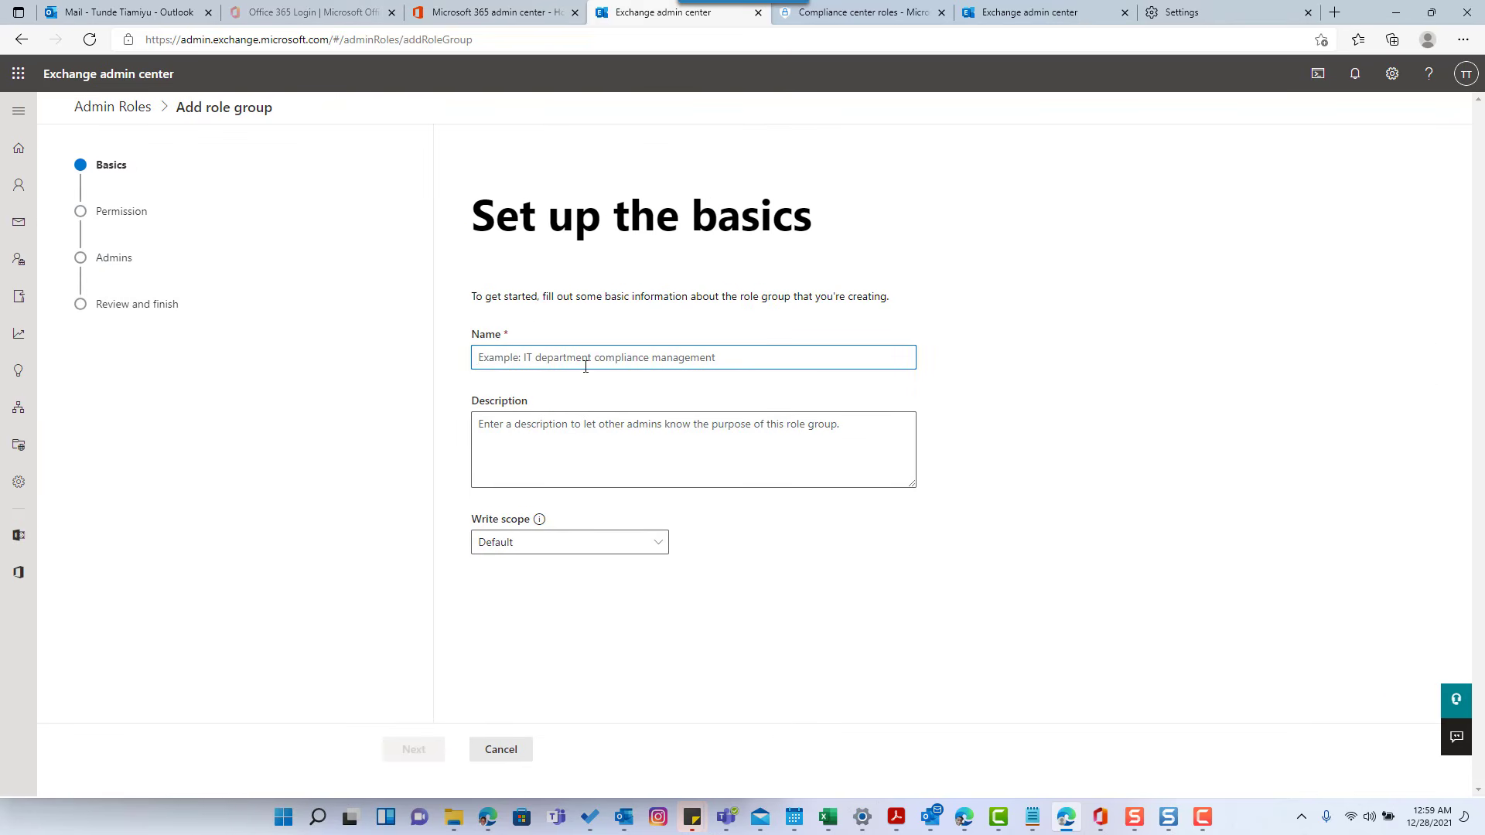
type("Import Export - Discovery Role")
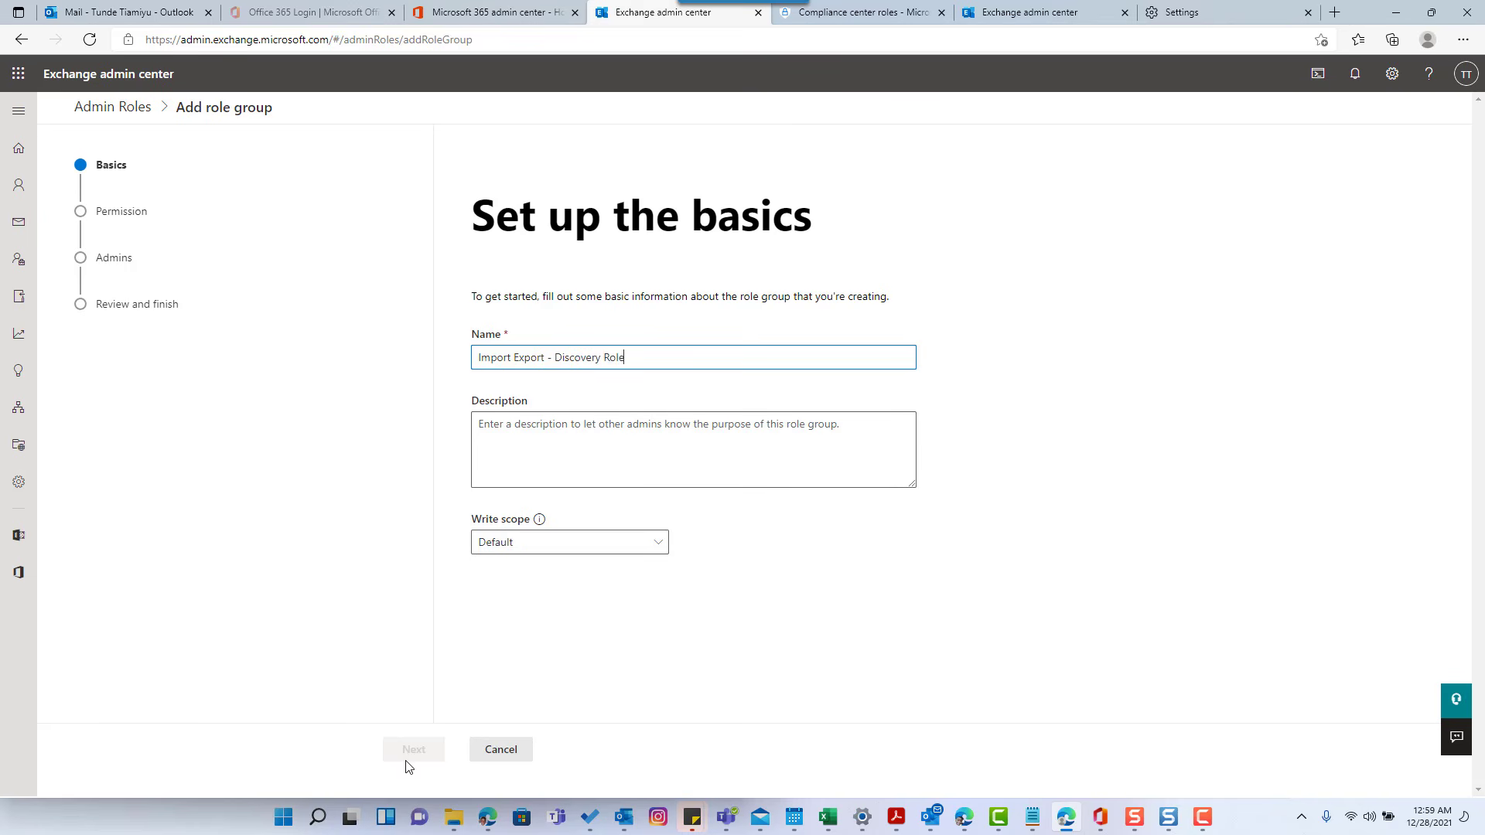
left_click(497, 667)
left_click(413, 750)
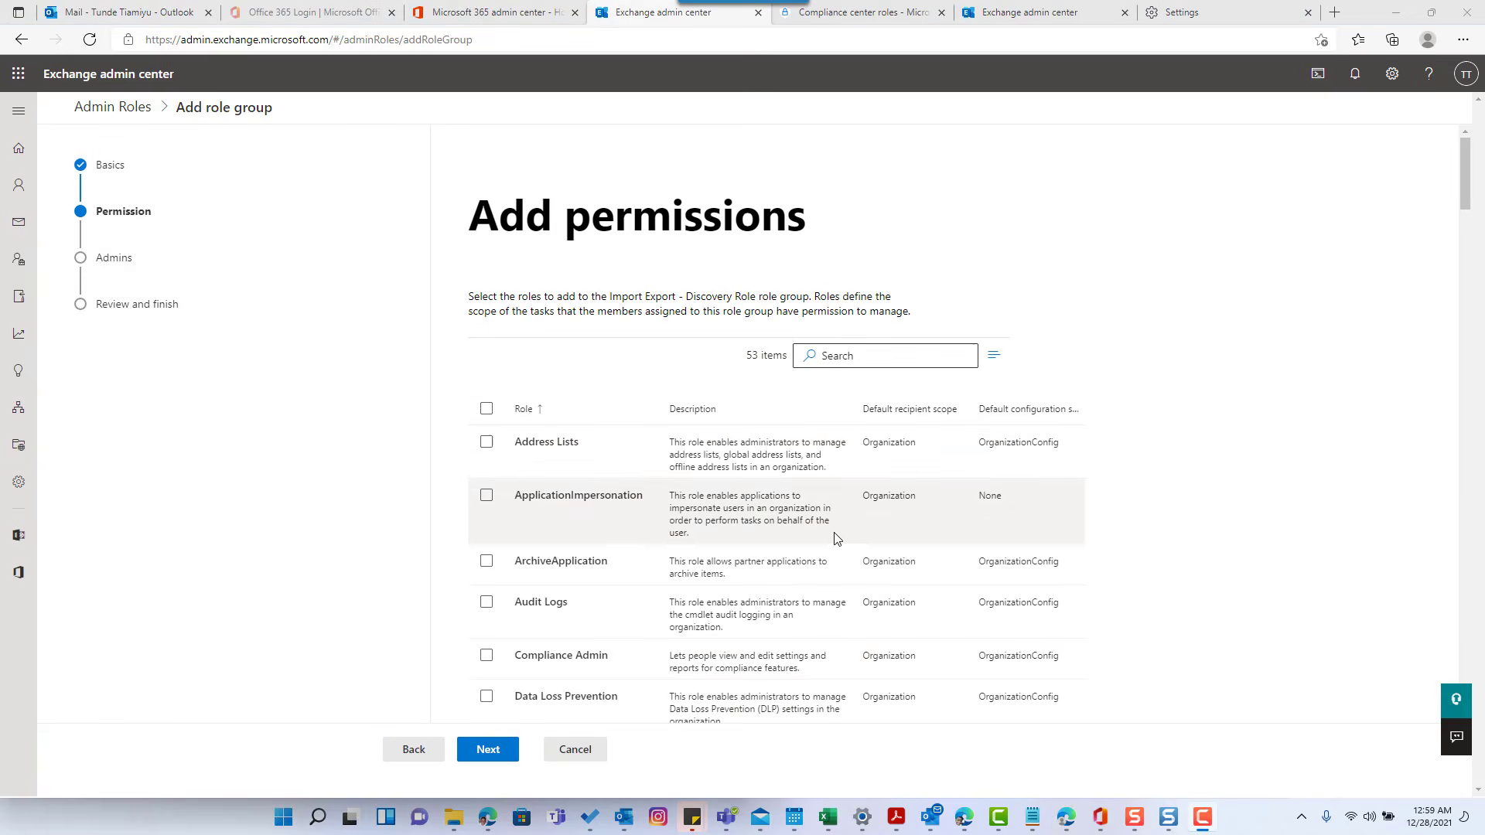
- Add the Mailbox Import Export role to the new role group's permissions and continue to assigning admins
scroll(768, 484, "down", 3)
scroll(768, 484, "down", 8)
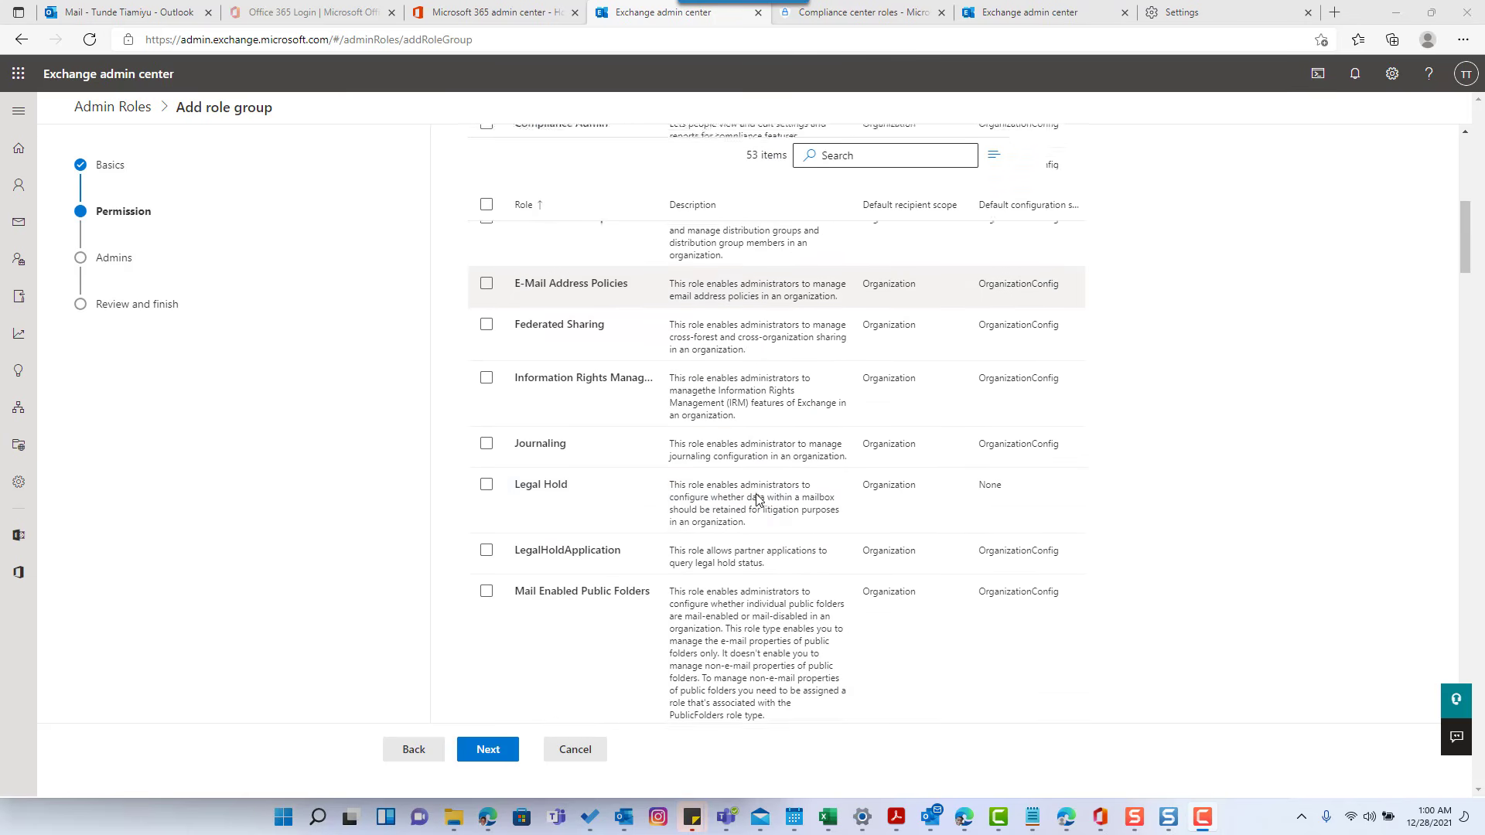
scroll(752, 502, "down", 5)
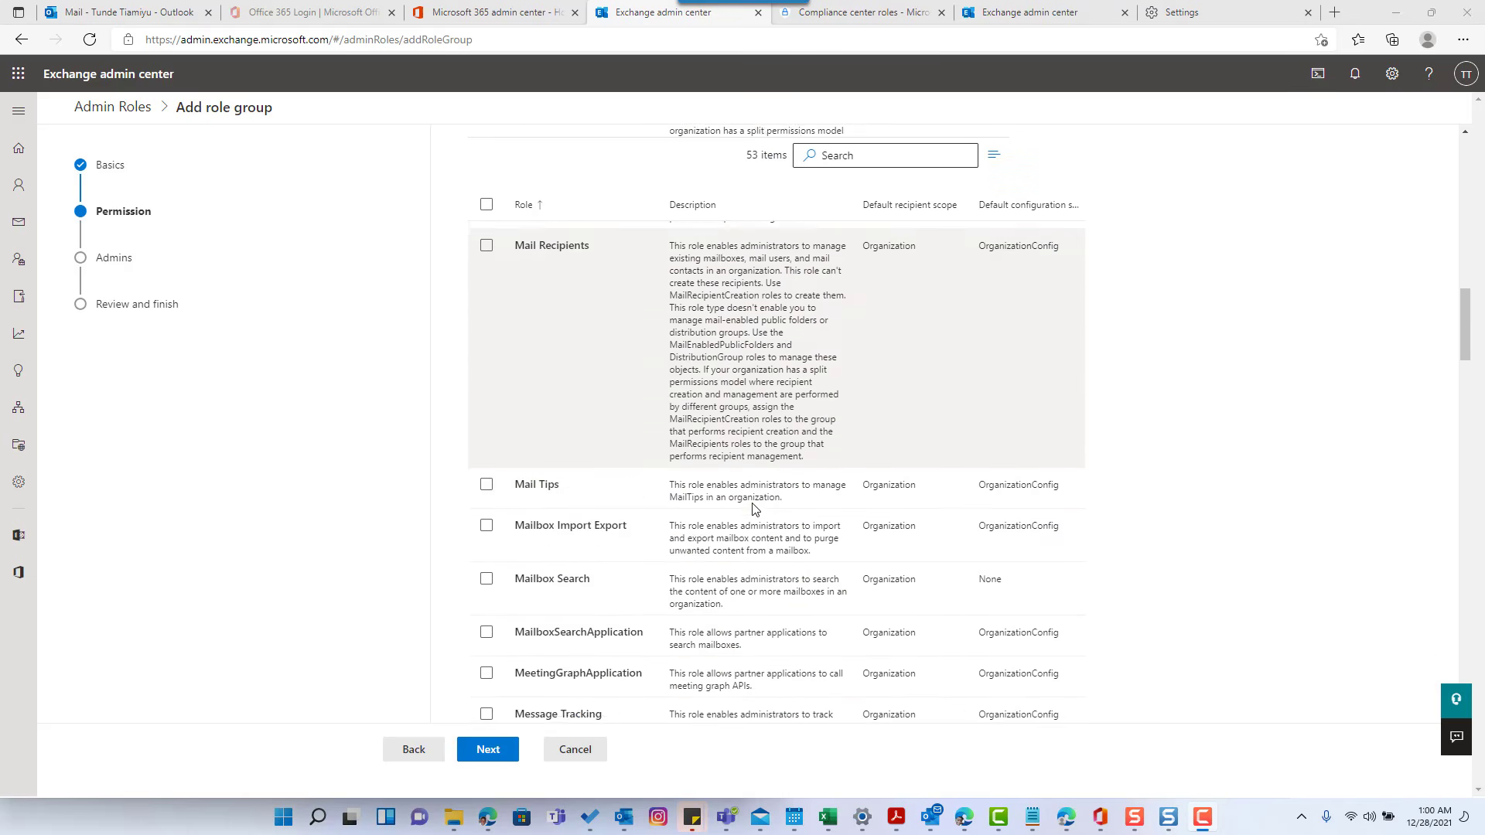
scroll(665, 525, "down", 4)
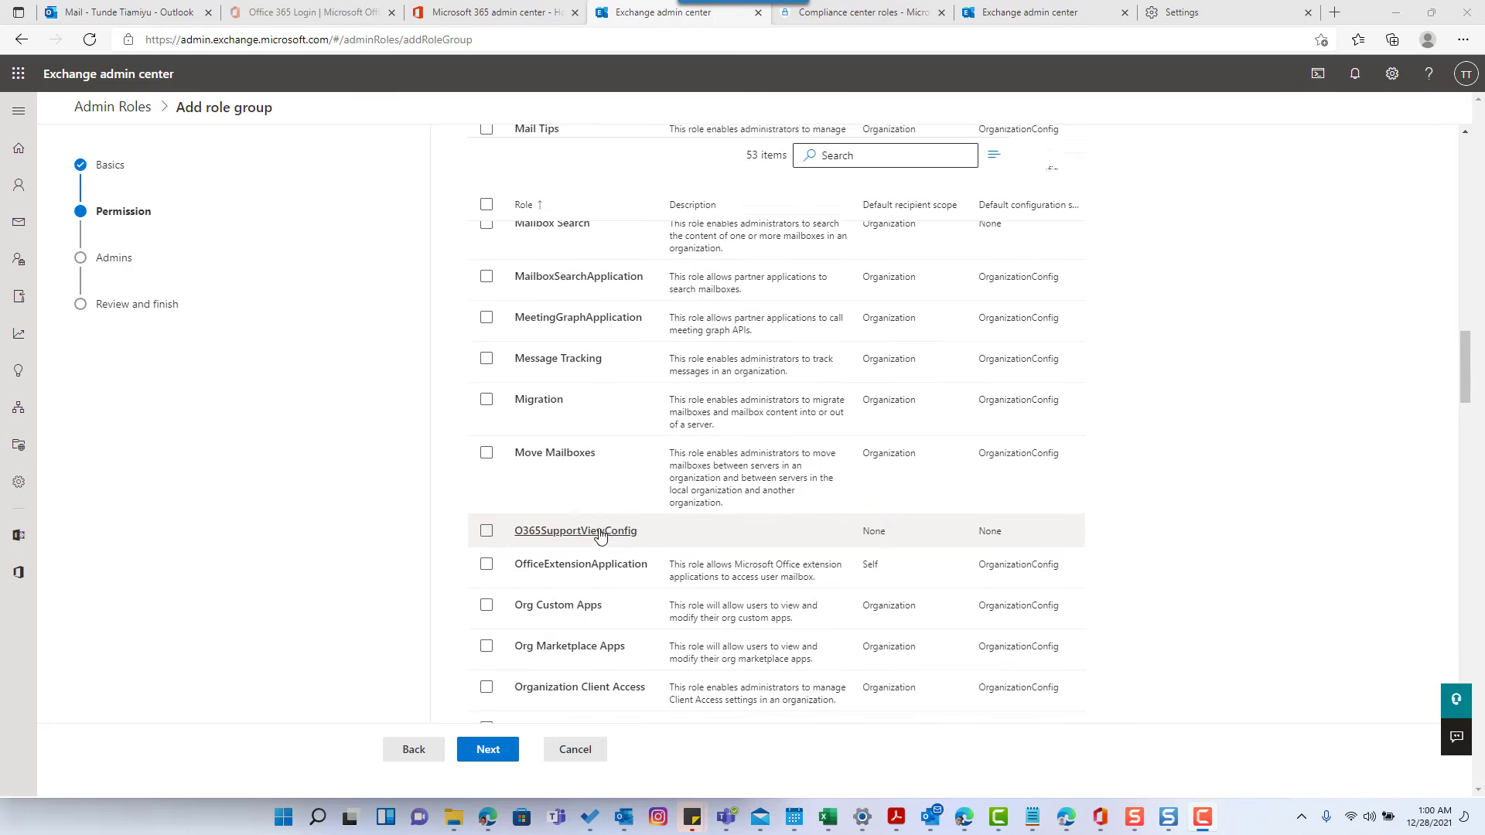
scroll(640, 500, "down", 2)
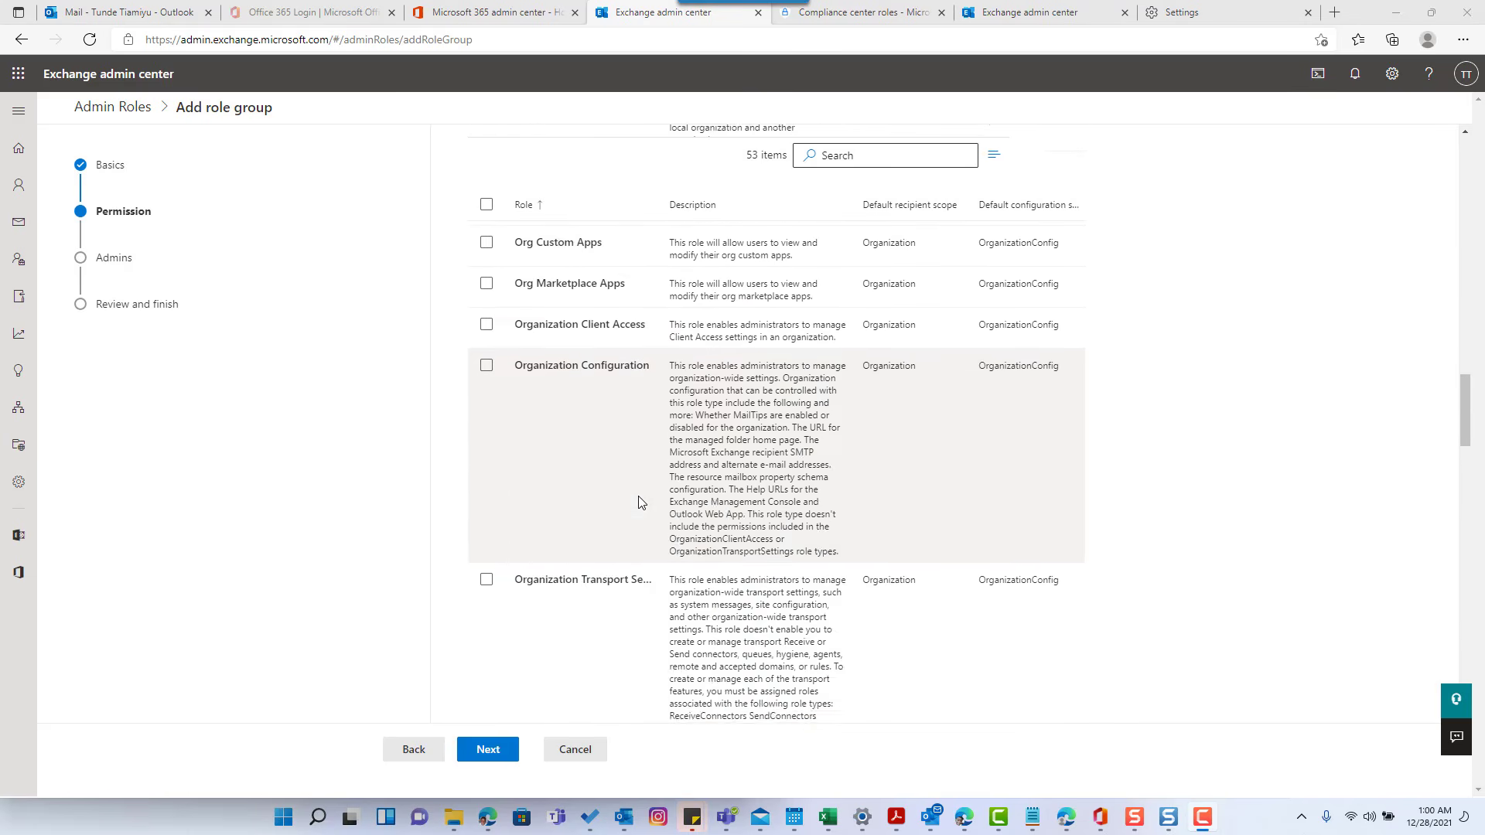
scroll(640, 501, "up", 6)
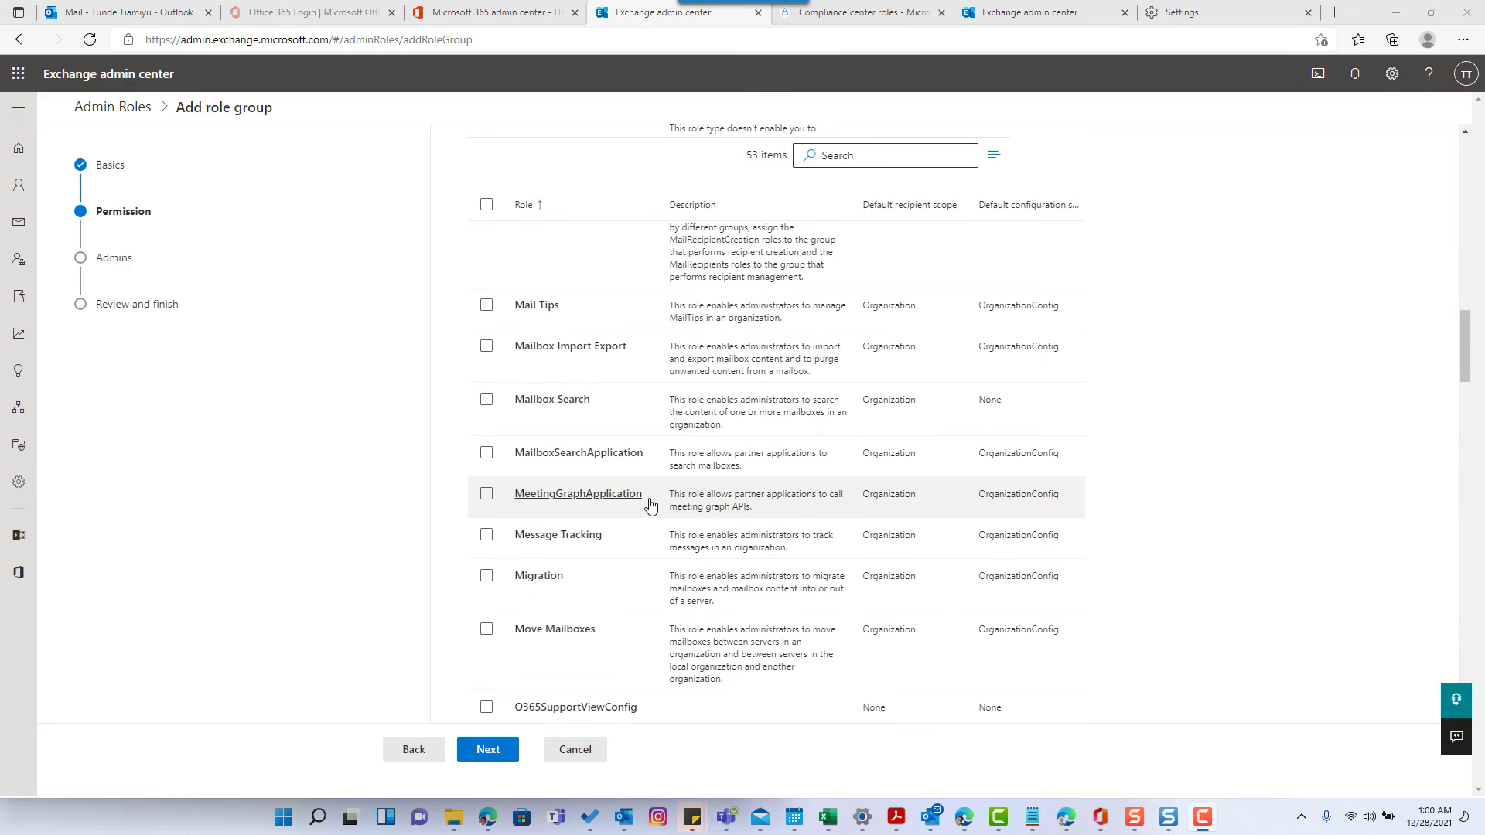
scroll(574, 437, "up", 1)
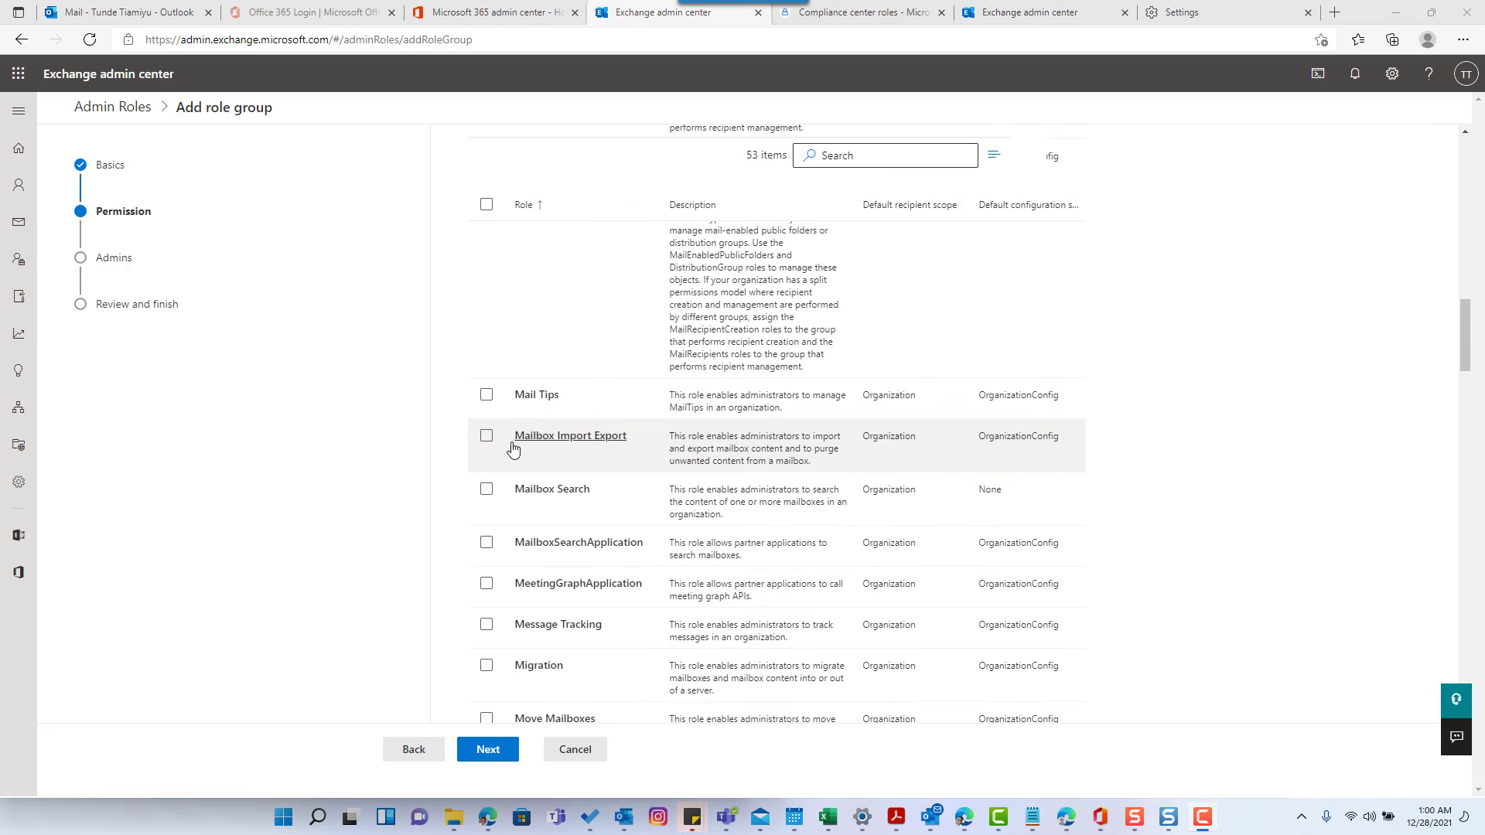
left_click(486, 436)
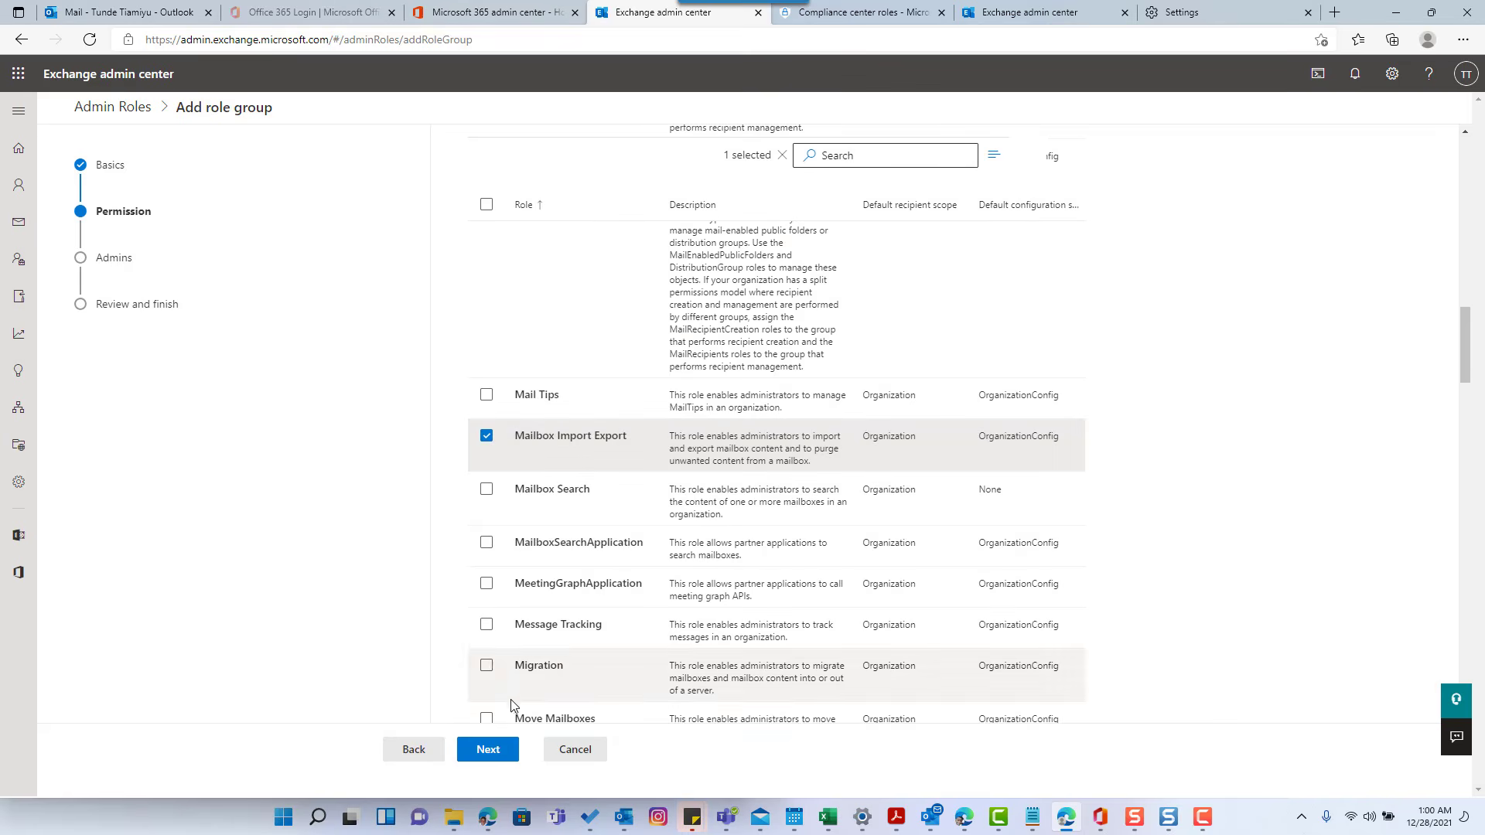
left_click(488, 749)
- Assign the account holder as a member of the new role group, continue to the review and cancel its creation
left_click(565, 371)
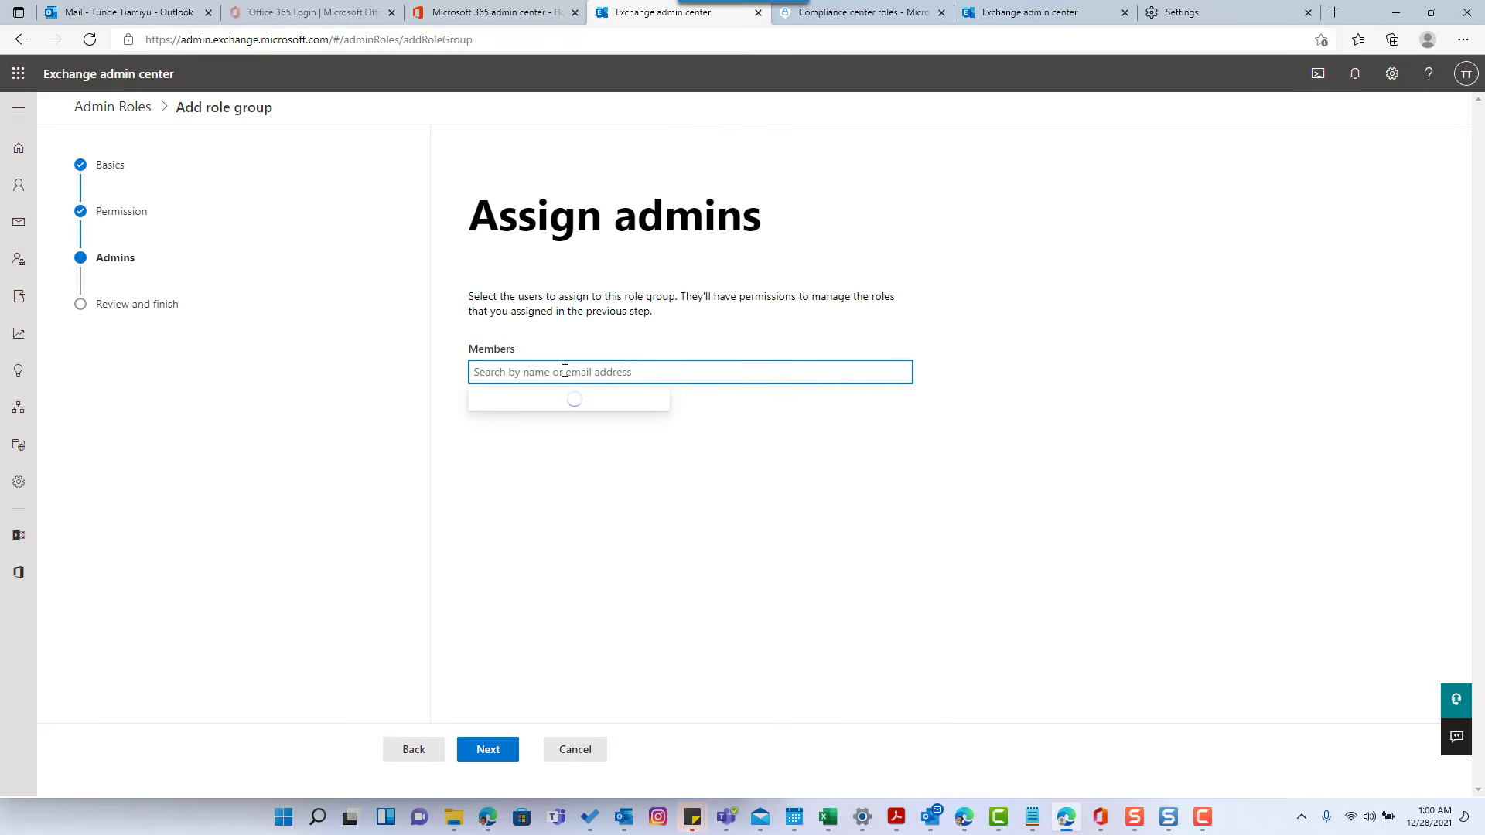
type("tunde")
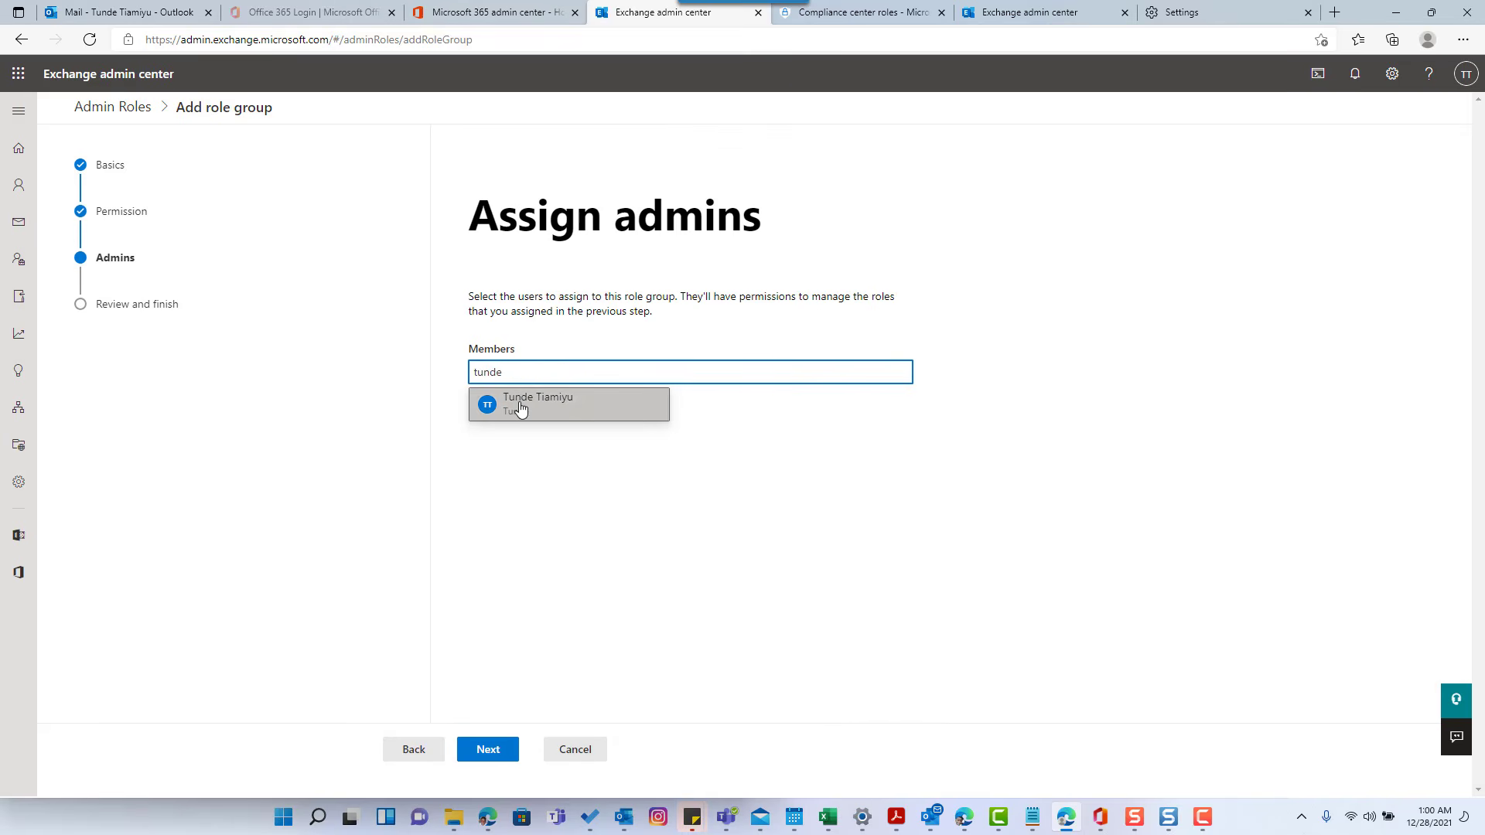
left_click(531, 404)
left_click(488, 748)
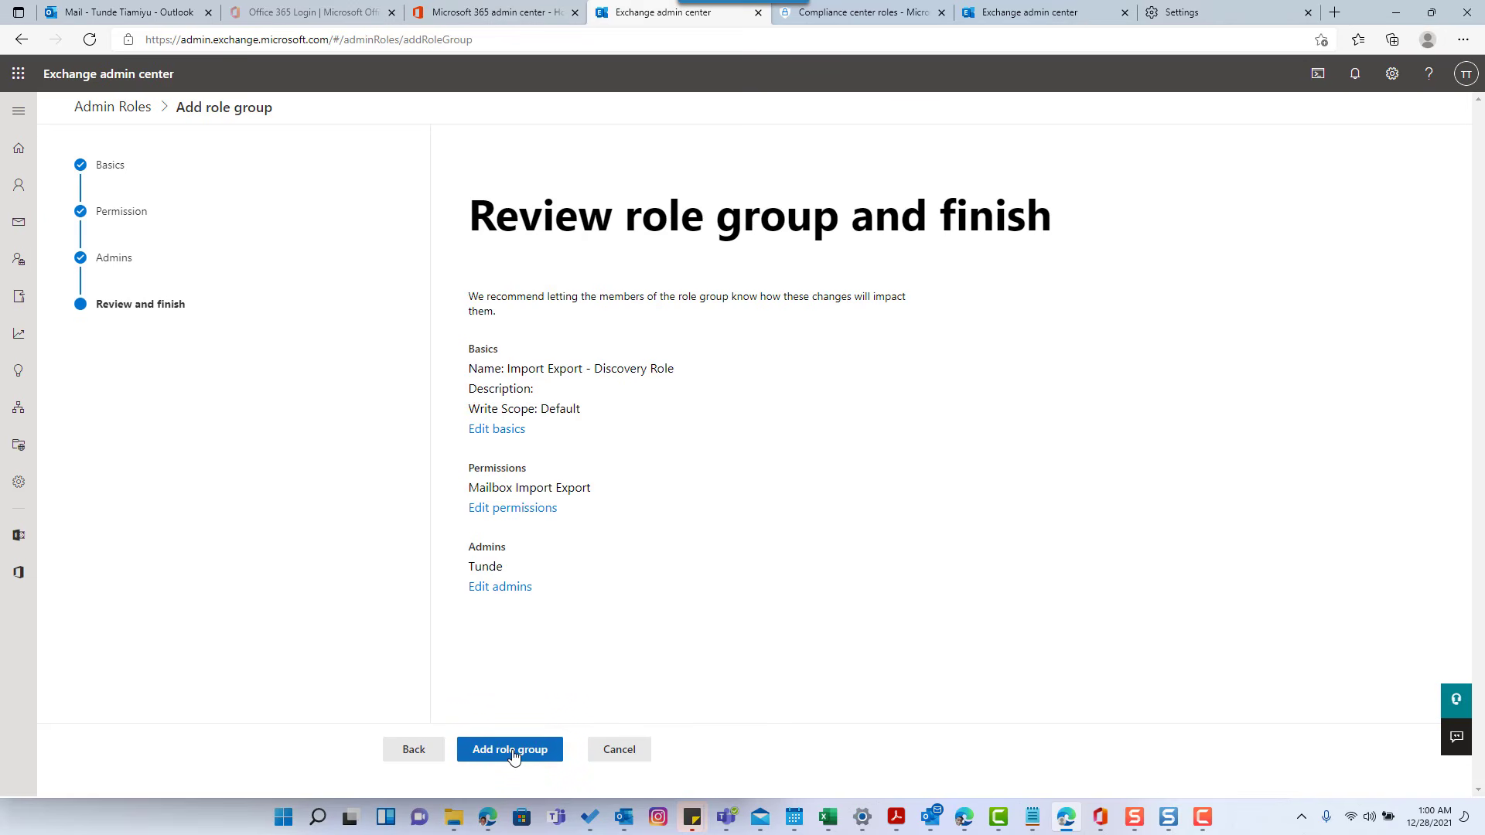
left_click(623, 751)
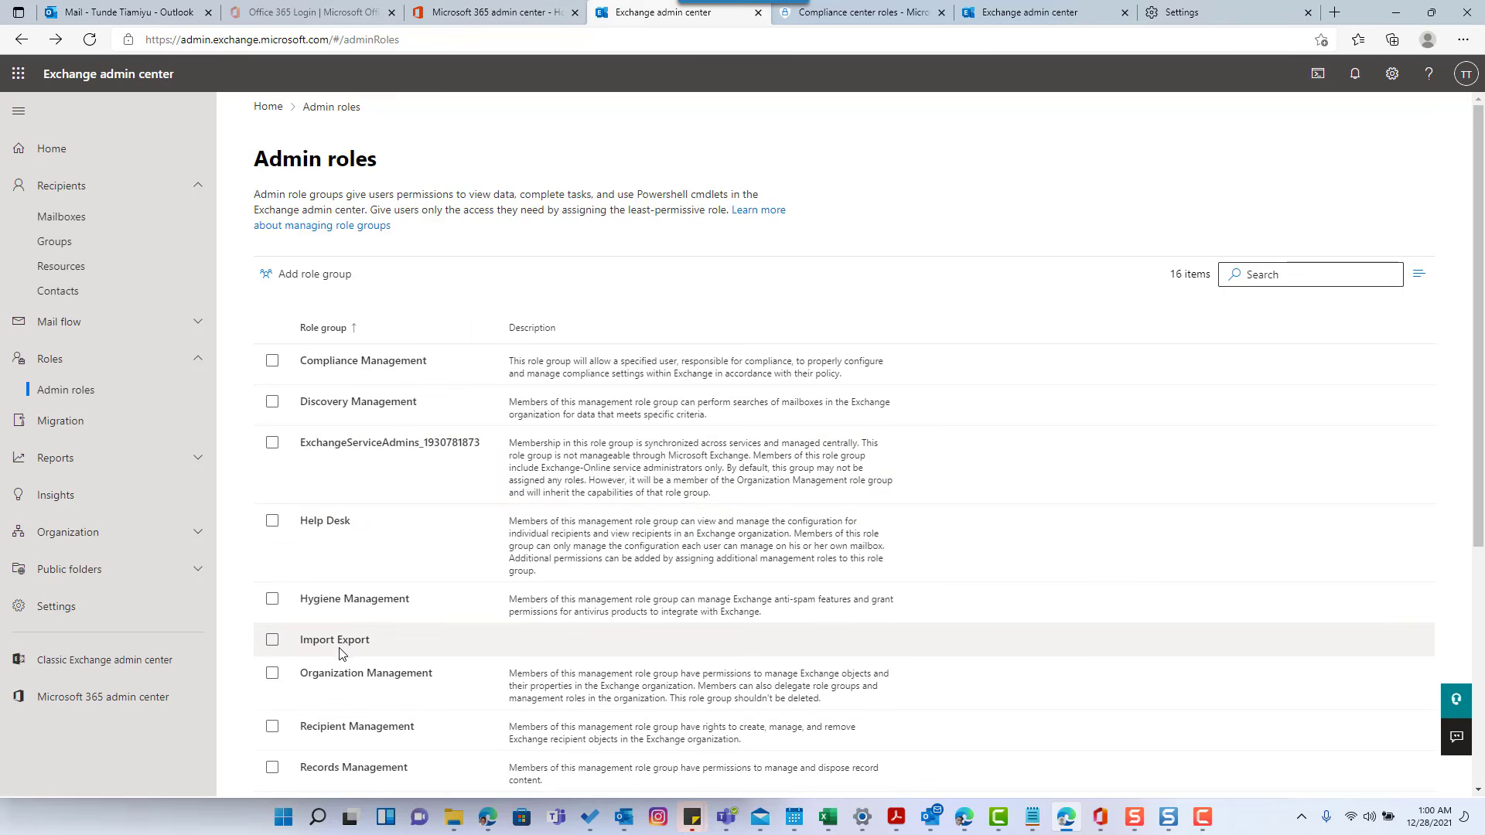
- Open the existing Import Export role group and examine its assigned admins and selected permissions
left_click(340, 652)
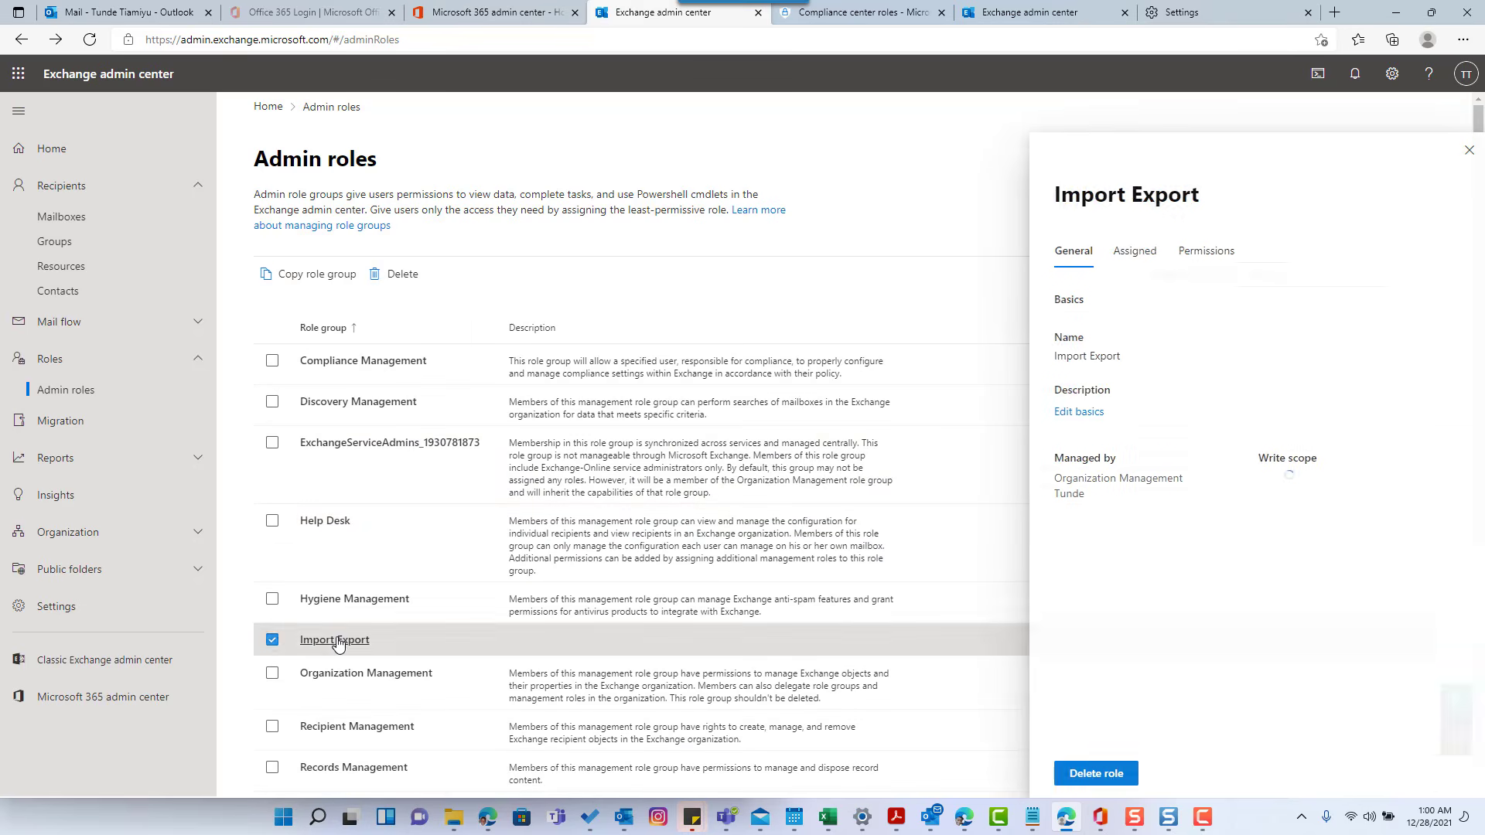
left_click(1130, 253)
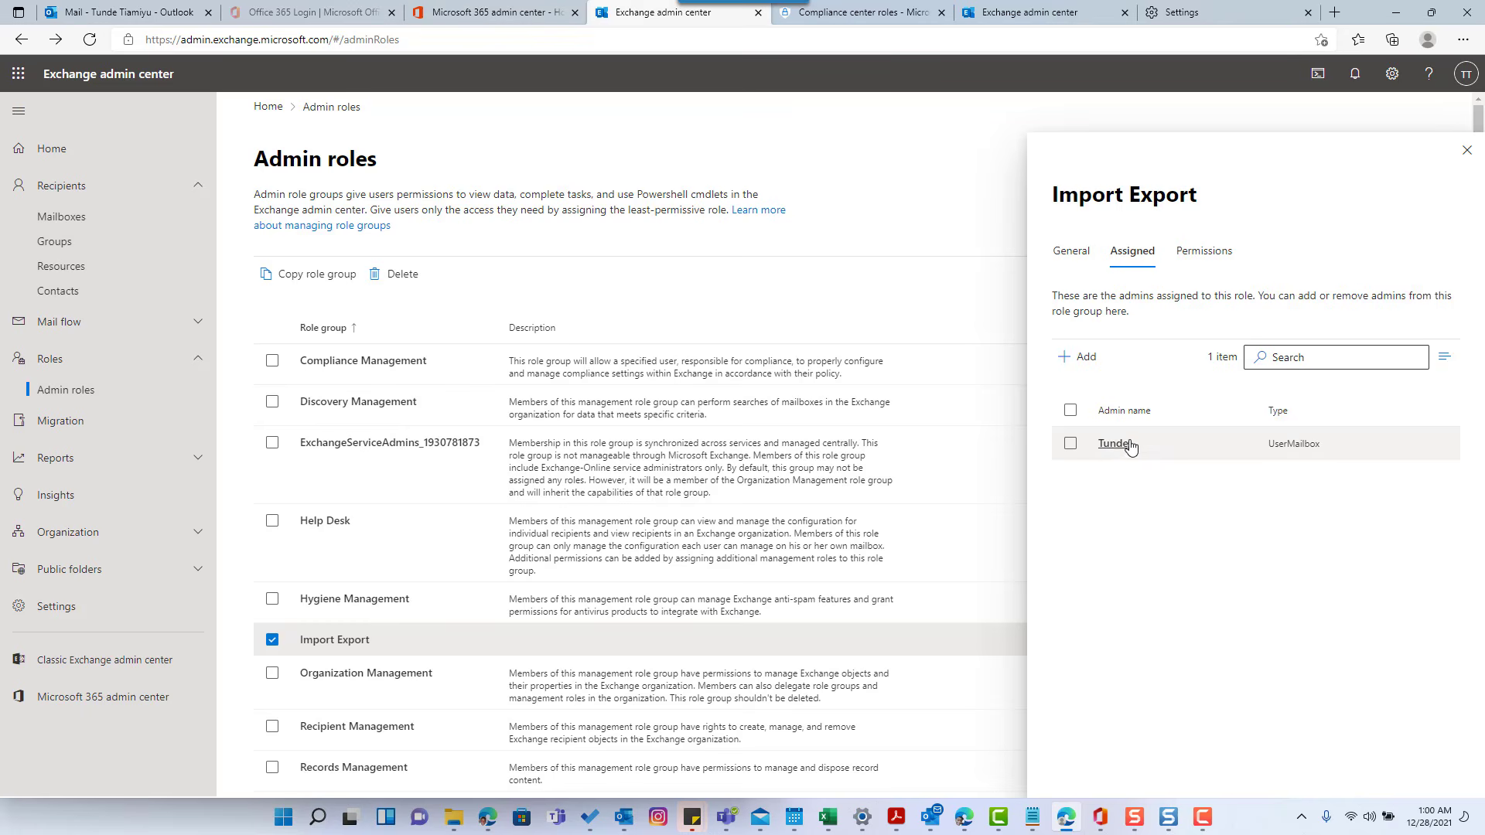
left_click(1215, 255)
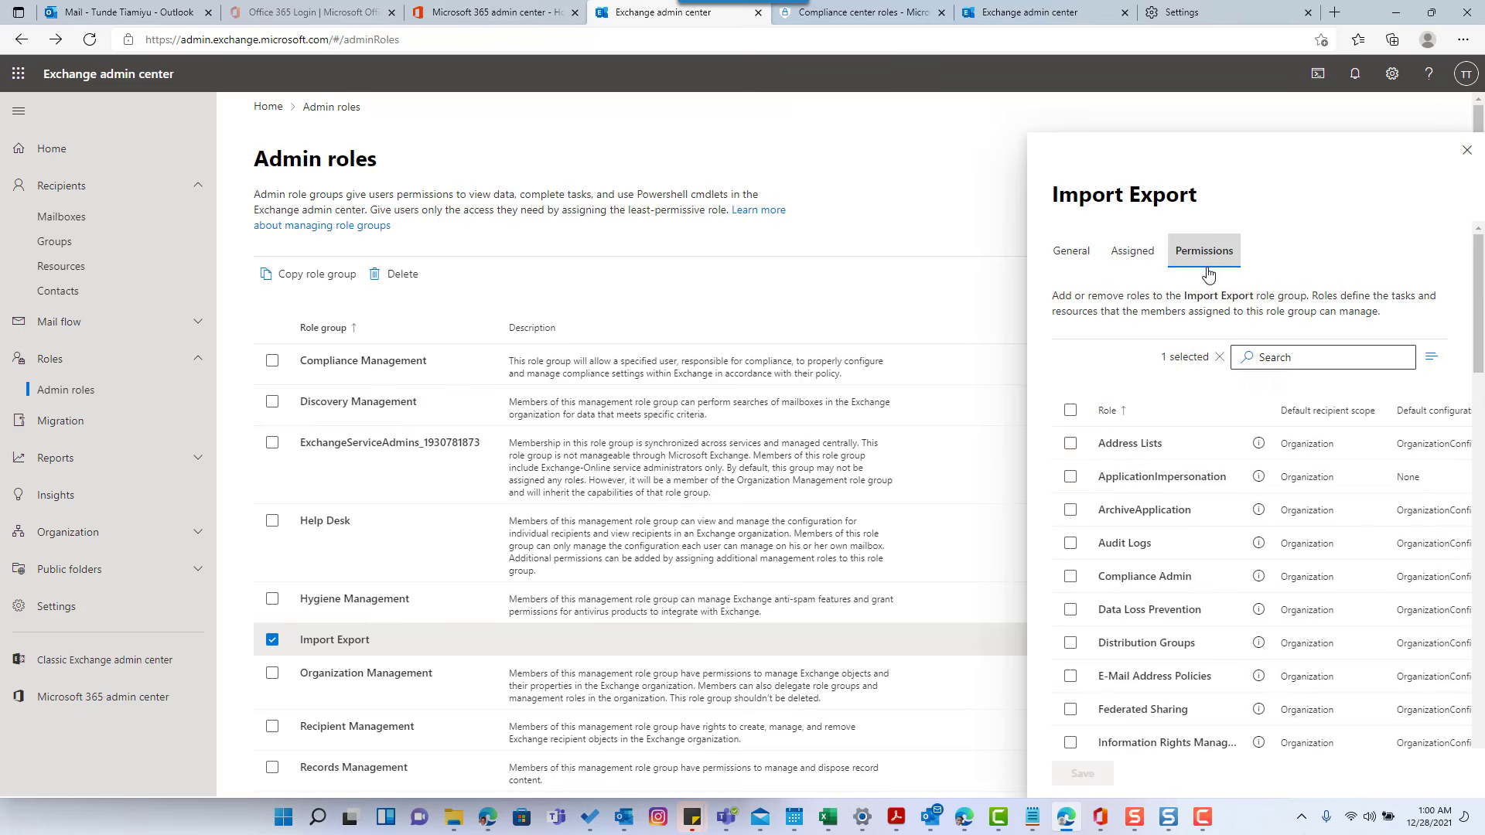
scroll(1210, 503, "down", 1)
scroll(1209, 504, "down", 5)
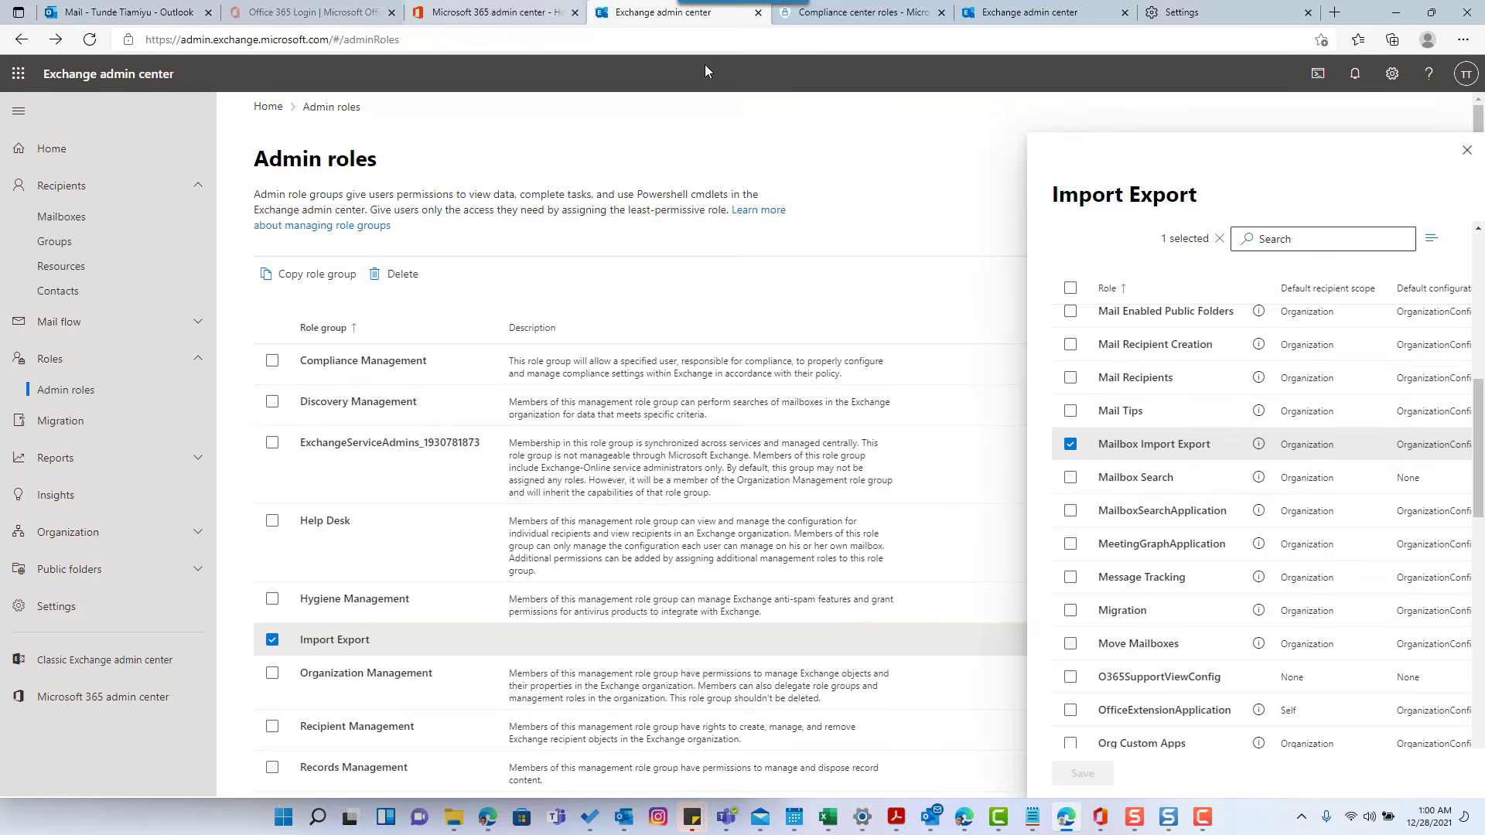
- Open the list of mailboxes, look at the first mailbox's details and close them
left_click(85, 219)
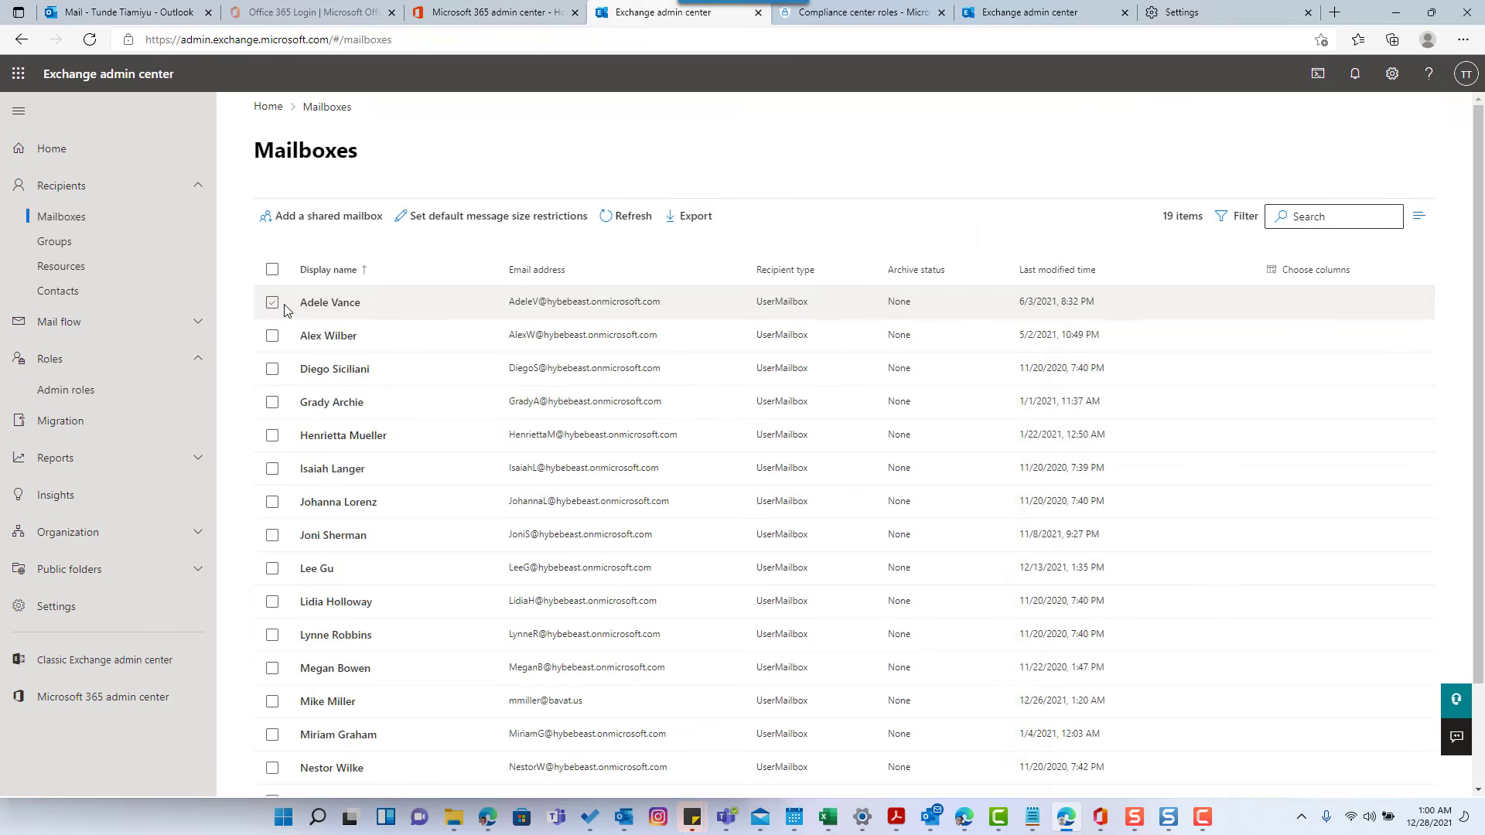
left_click(272, 306)
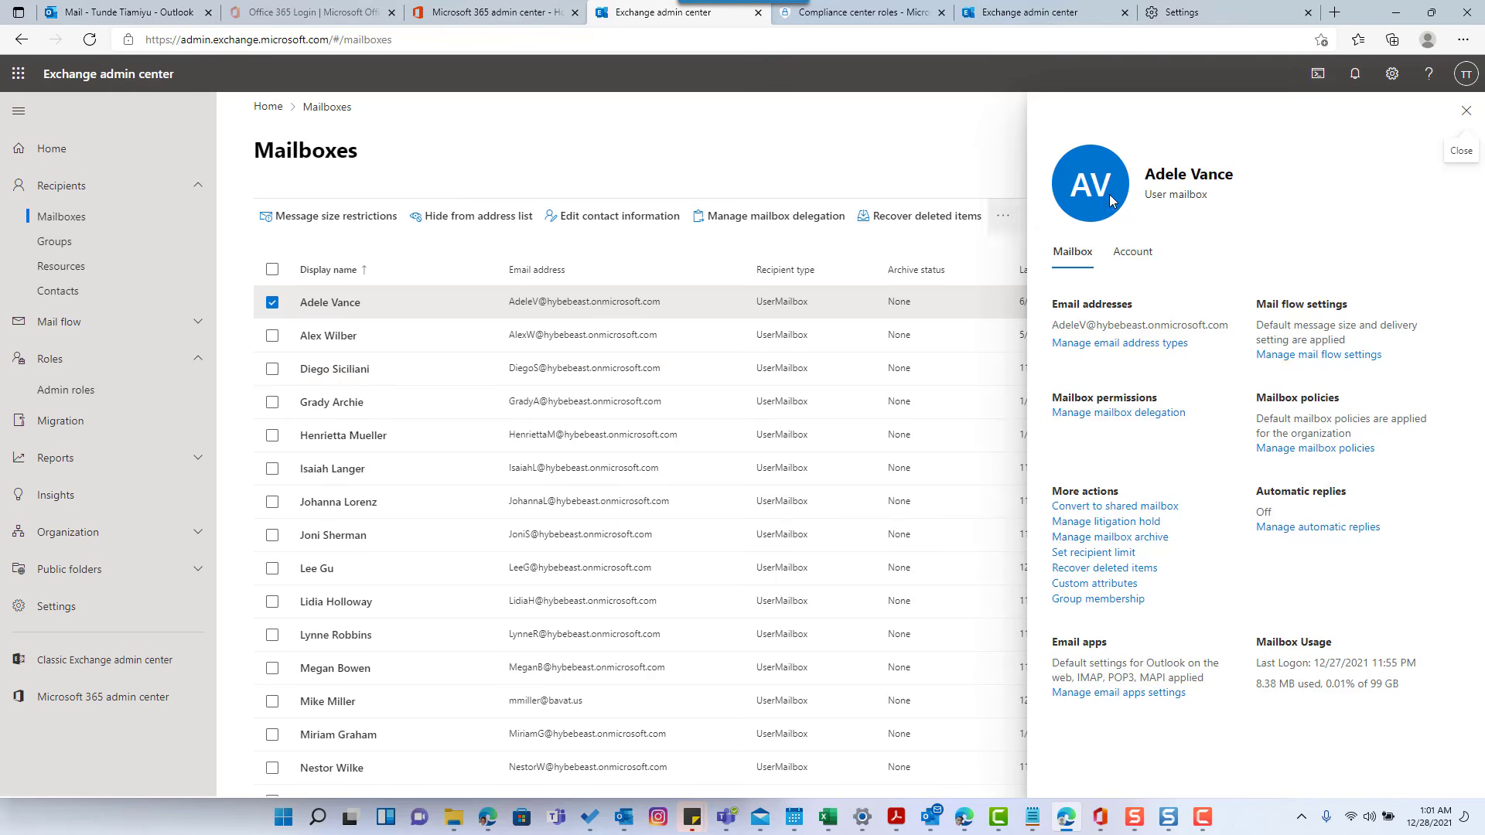
left_click(1466, 110)
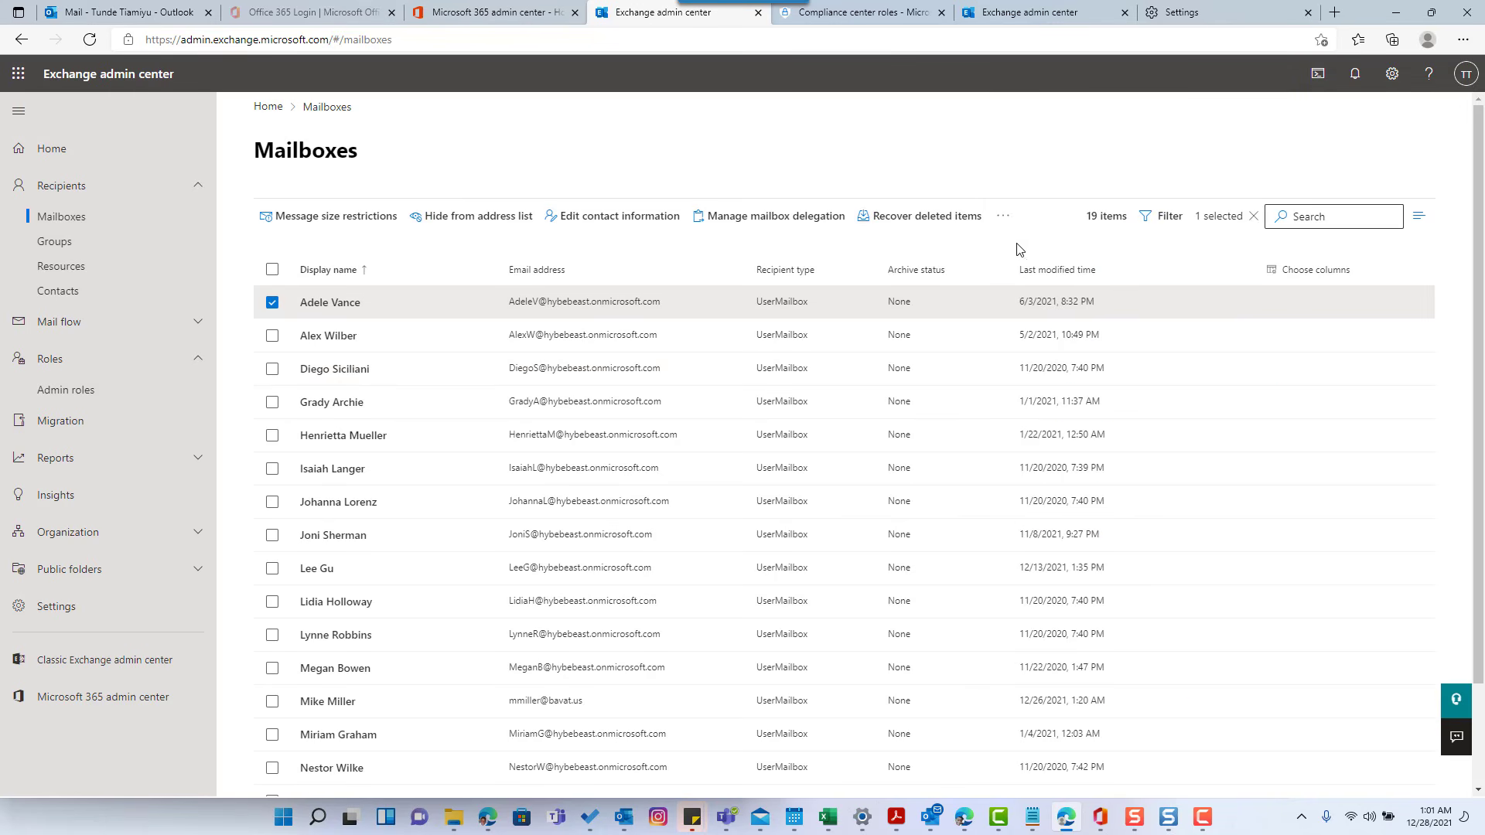
- Search the mailboxes for the account holder's first name and open the recovery of deleted items for that mailbox
left_click(1300, 210)
type("tunde")
key("Return")
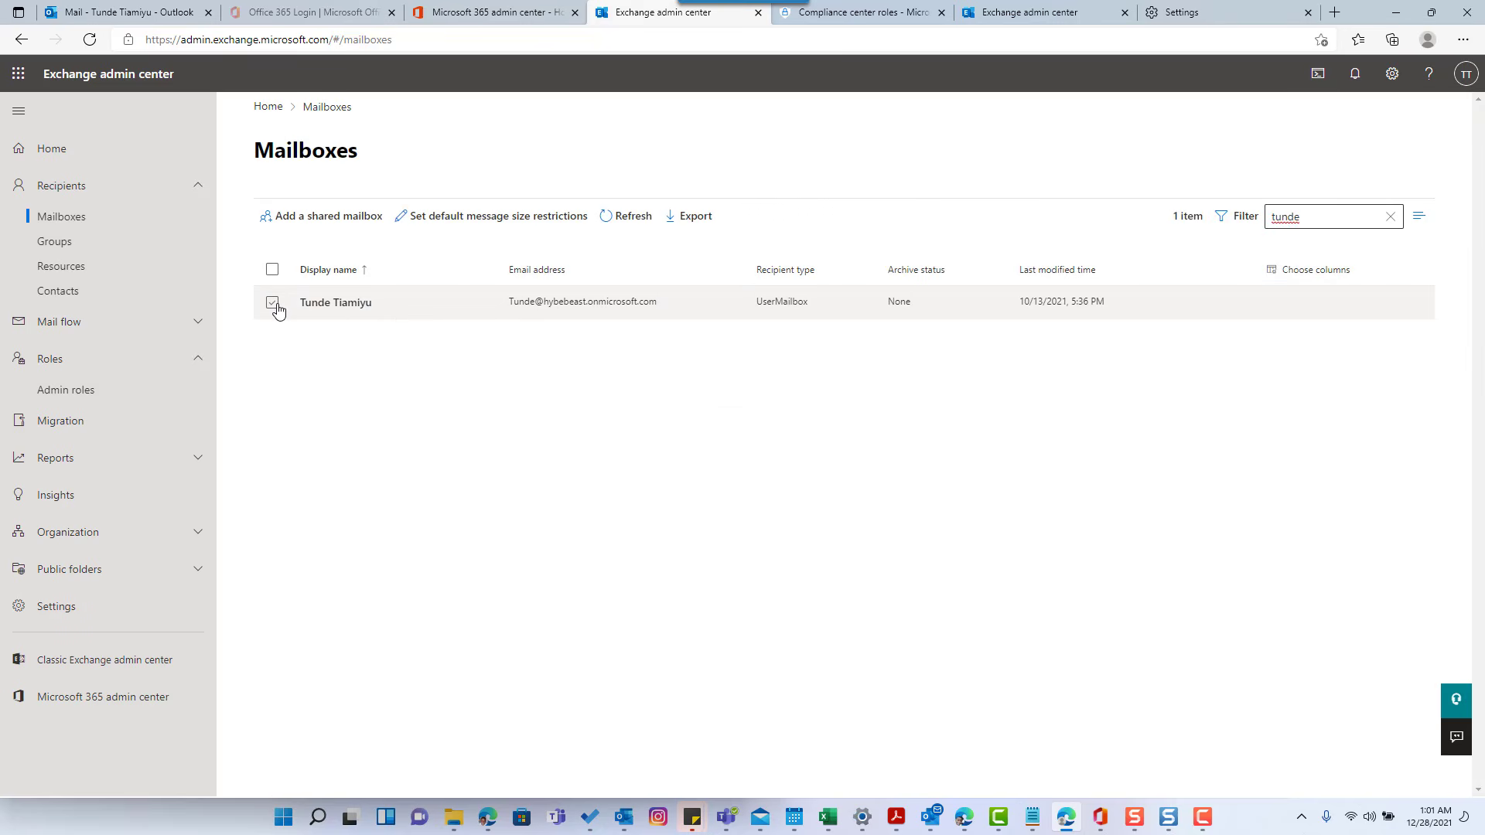
left_click(320, 304)
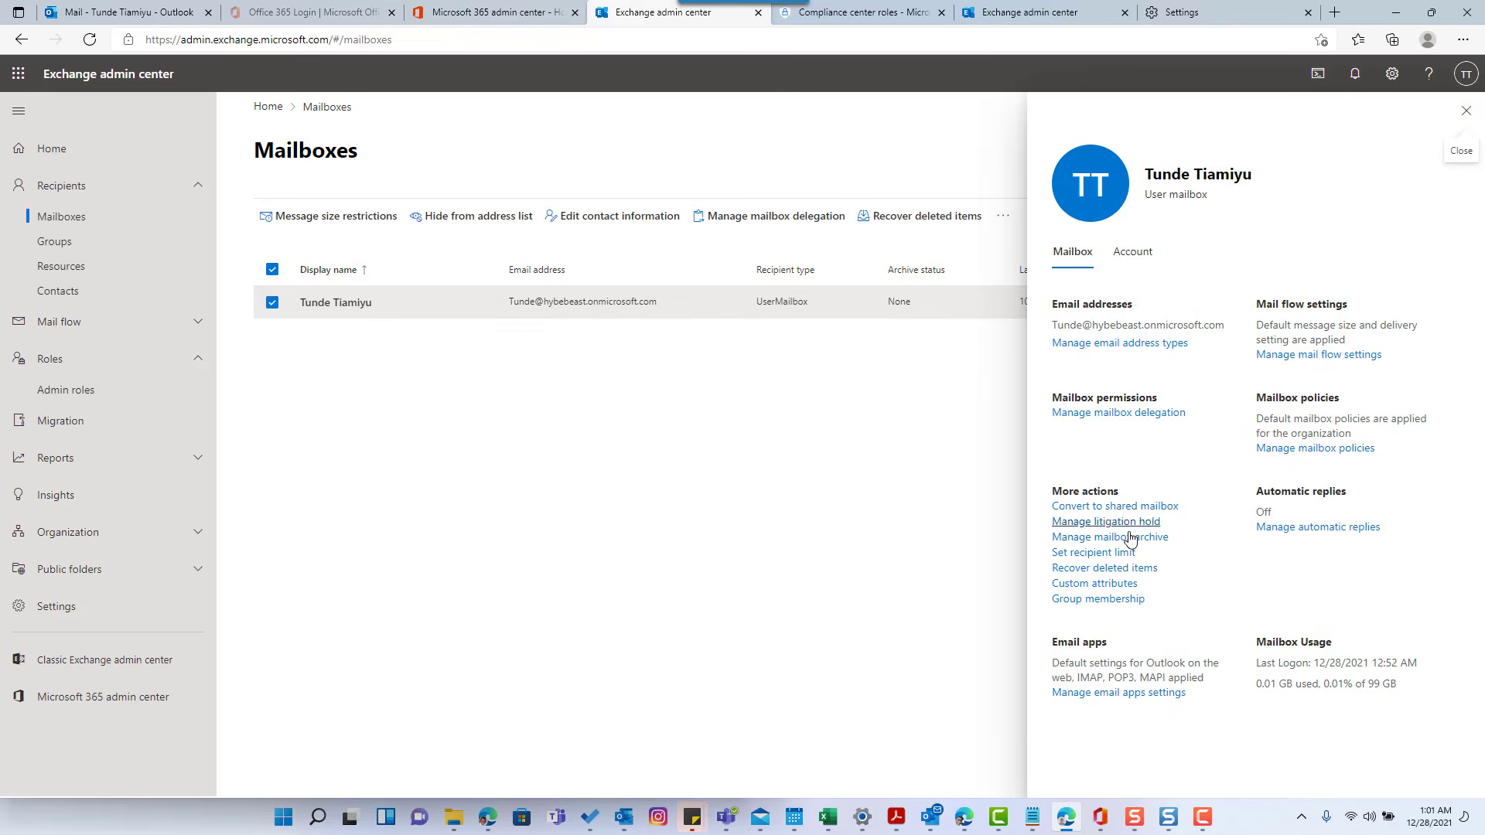
left_click(1105, 569)
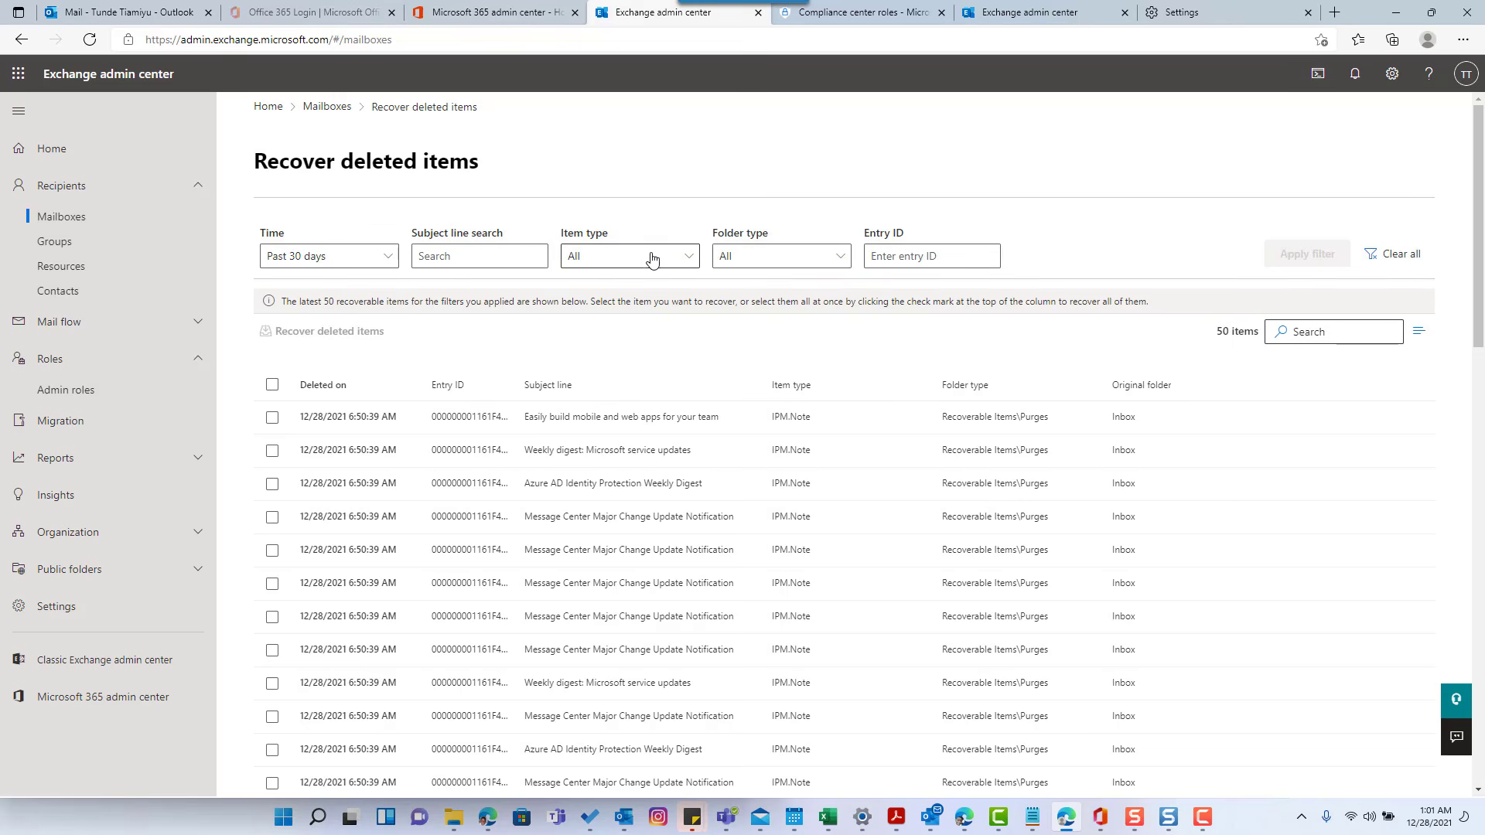
- Examine the time, item type and folder type filter options and the list of recoverable items
left_click(376, 262)
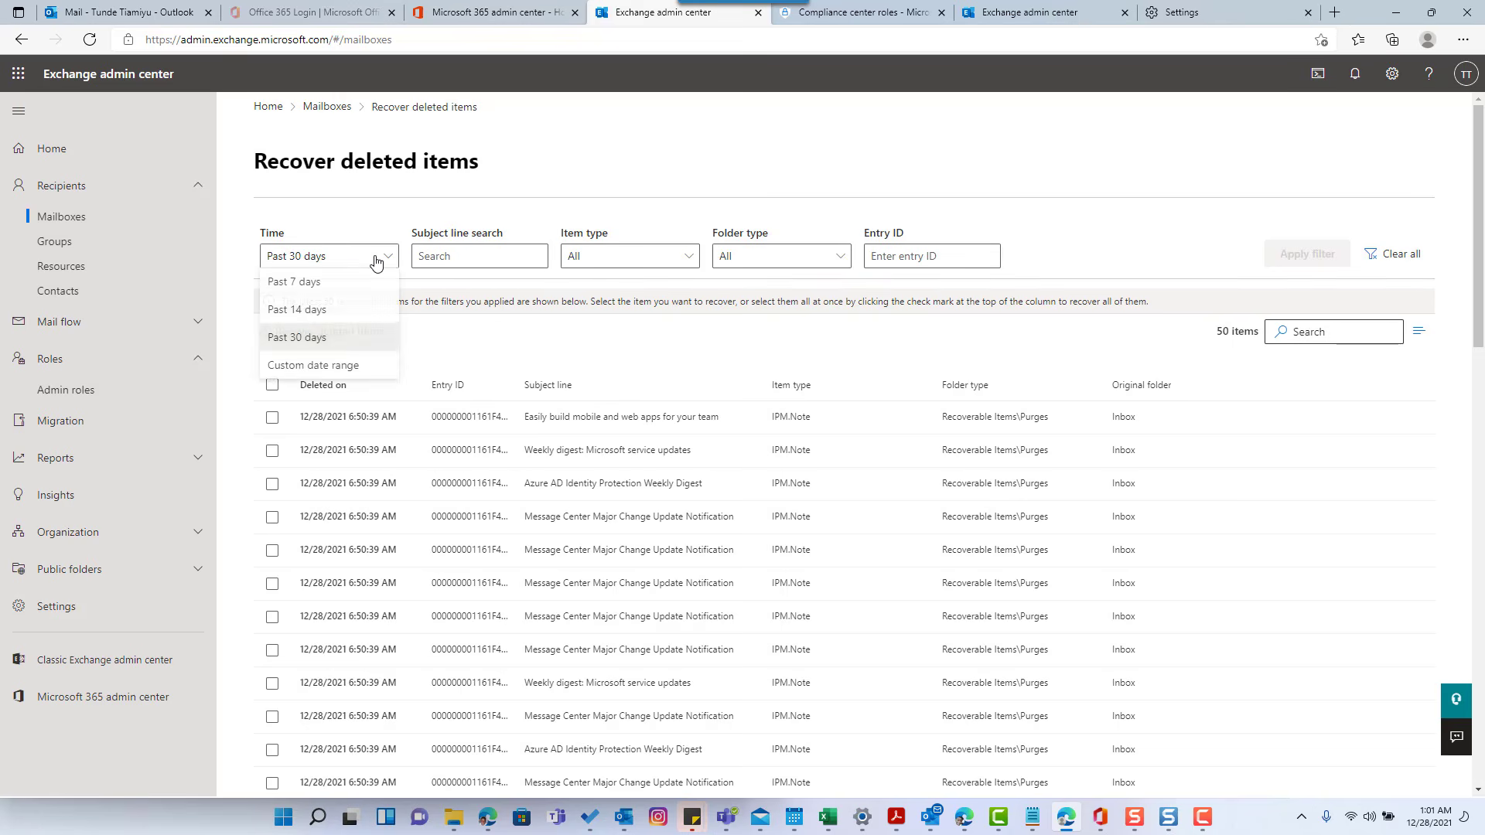
left_click(404, 215)
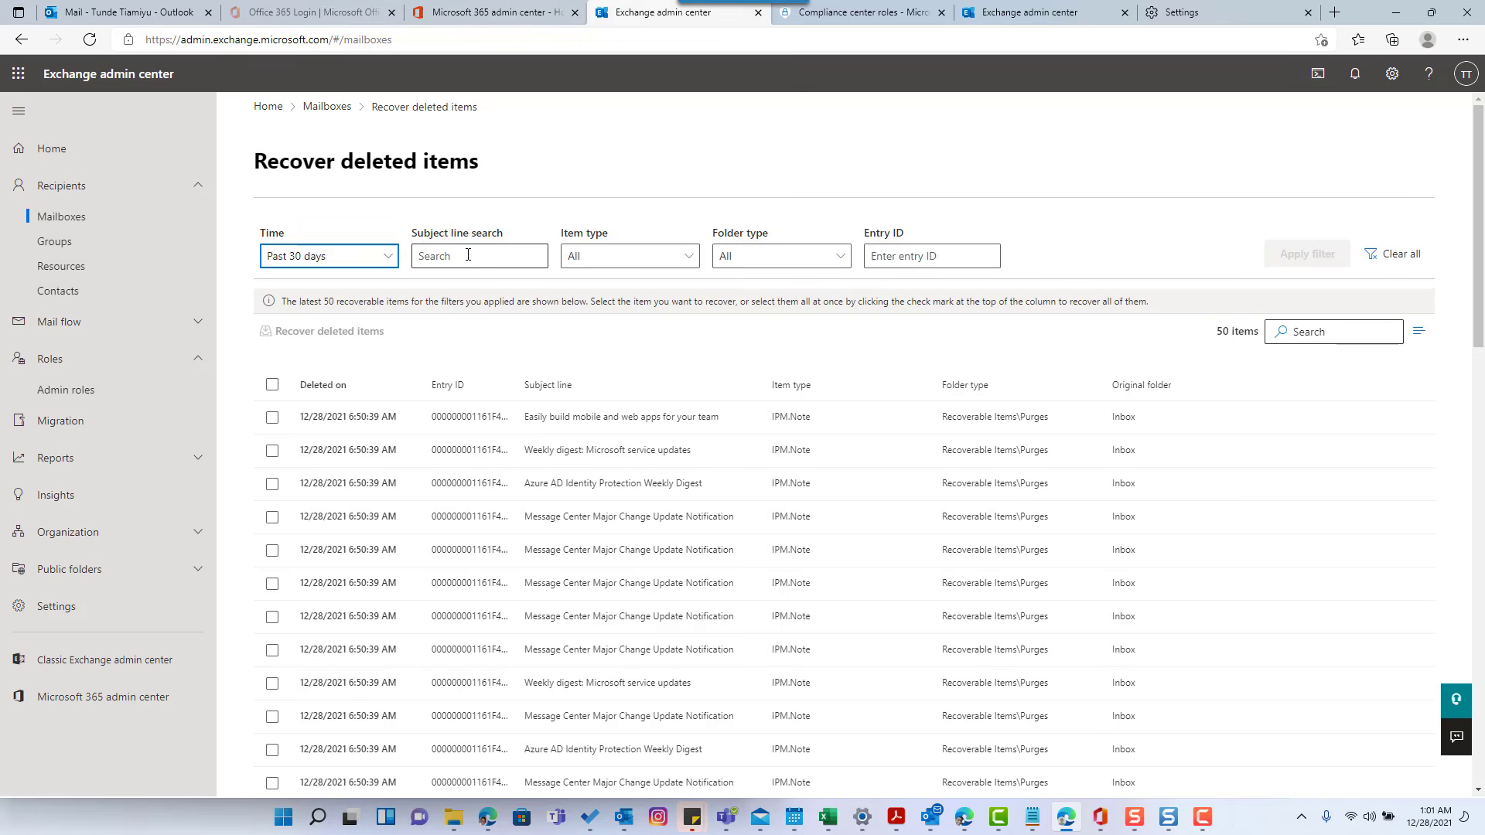
left_click(663, 258)
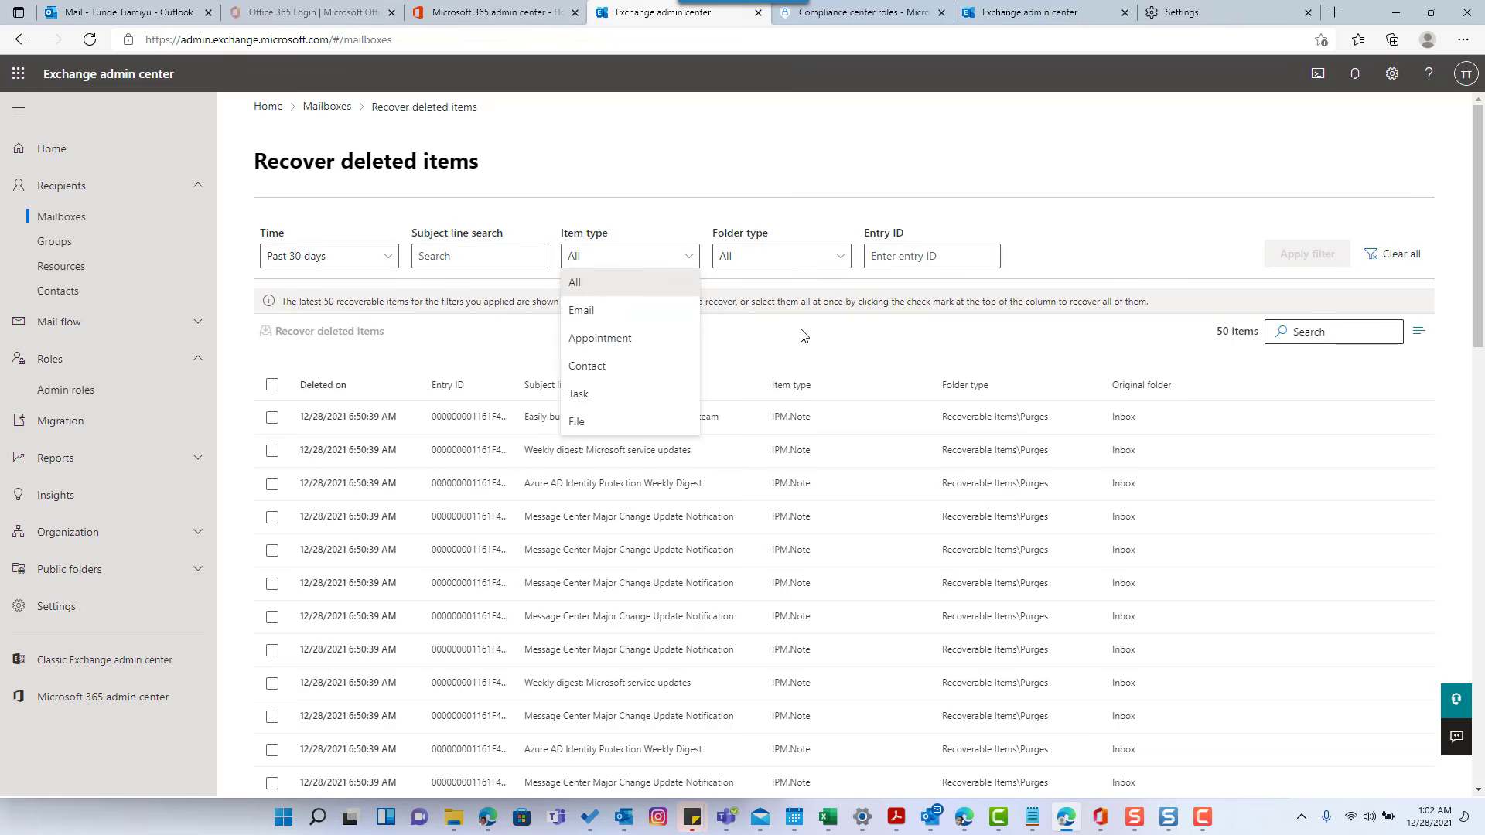
left_click(778, 352)
left_click(814, 255)
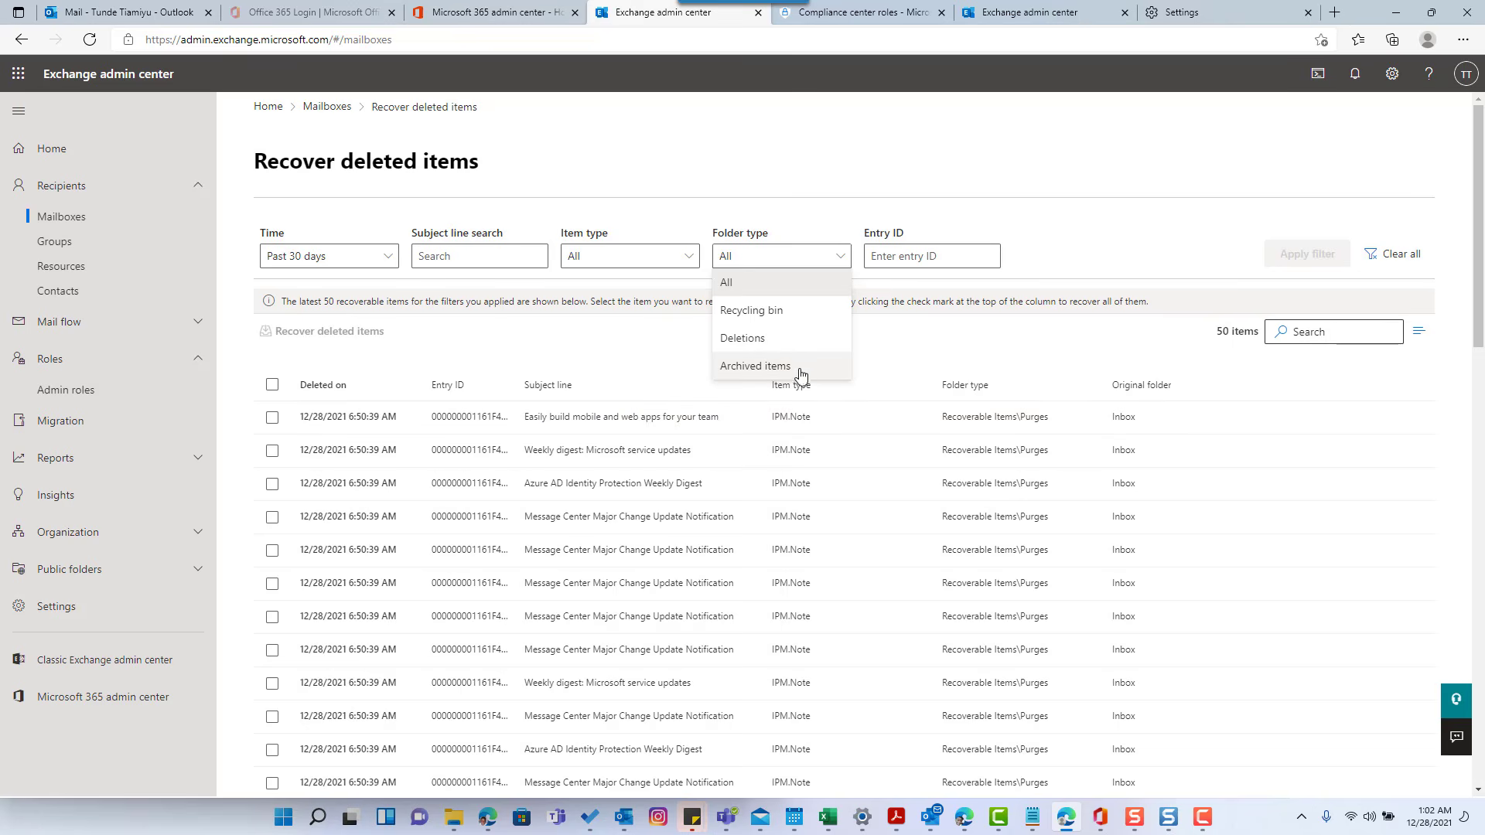
left_click(881, 373)
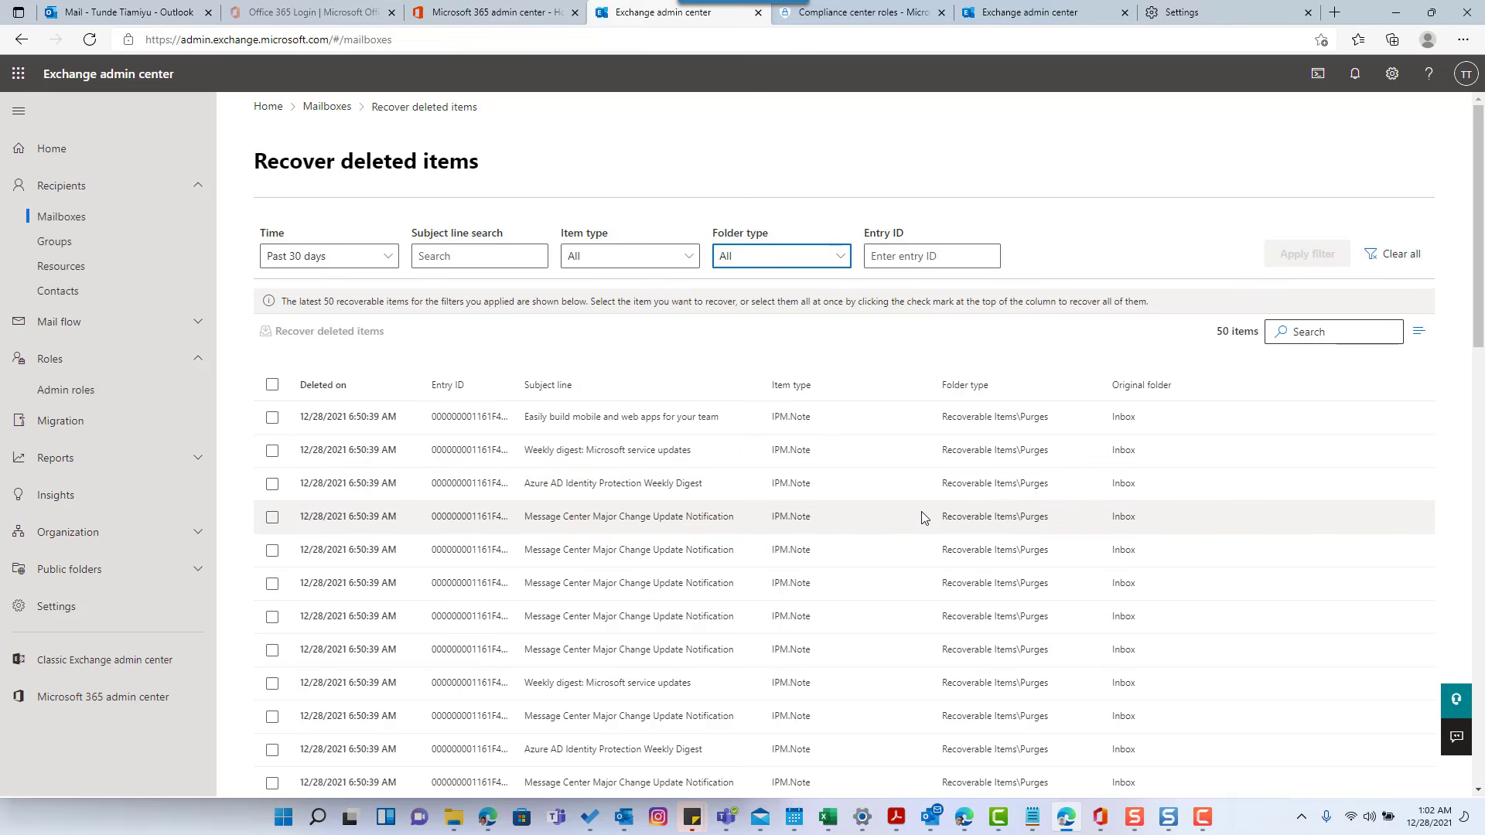
scroll(995, 514, "down", 2)
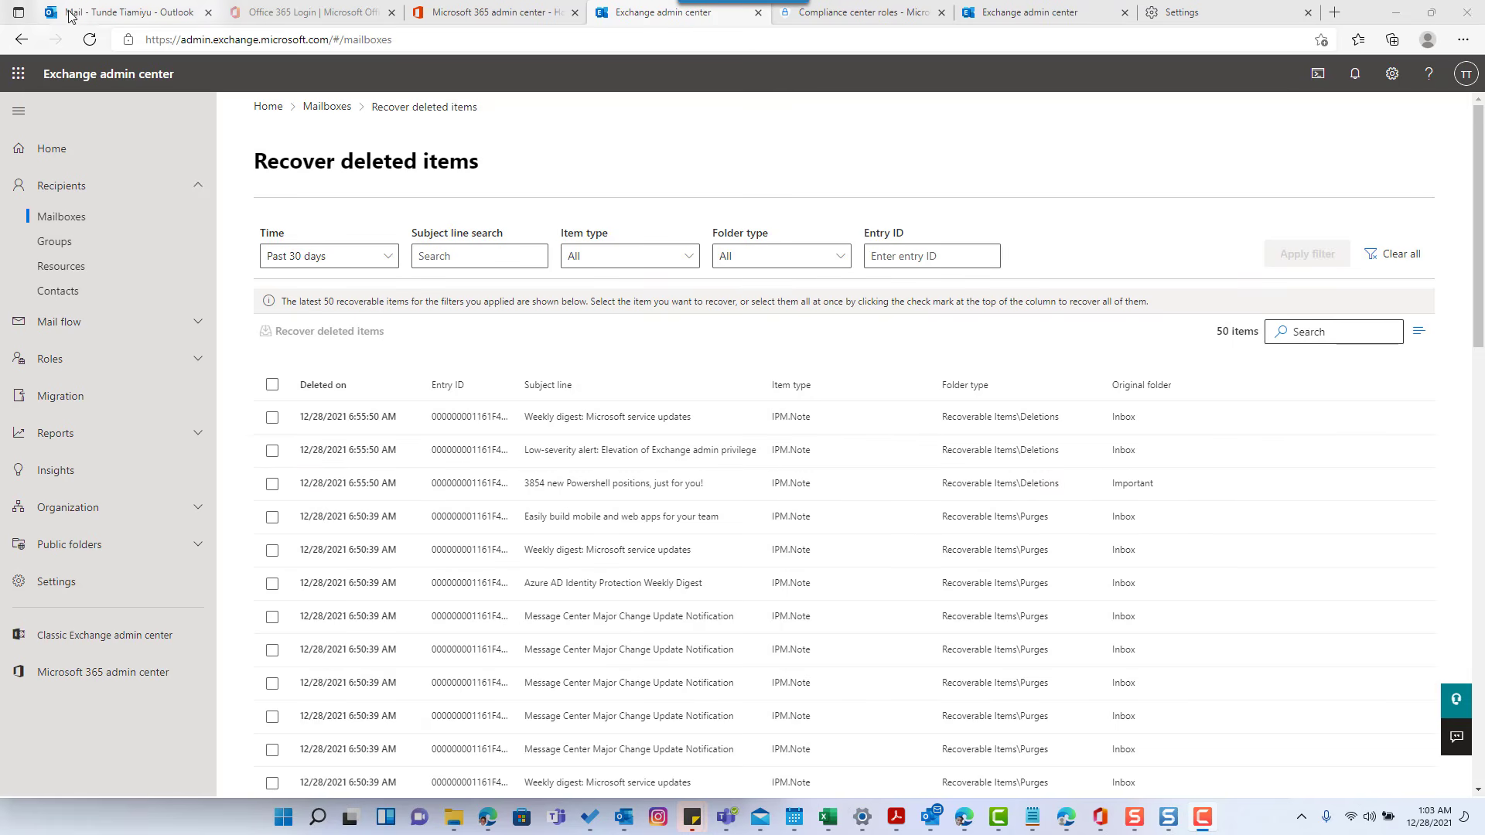
- Switch to Outlook, view the recoverable items of the Deleted Items folder and return to the Exchange admin center
left_click(112, 9)
left_click(106, 305)
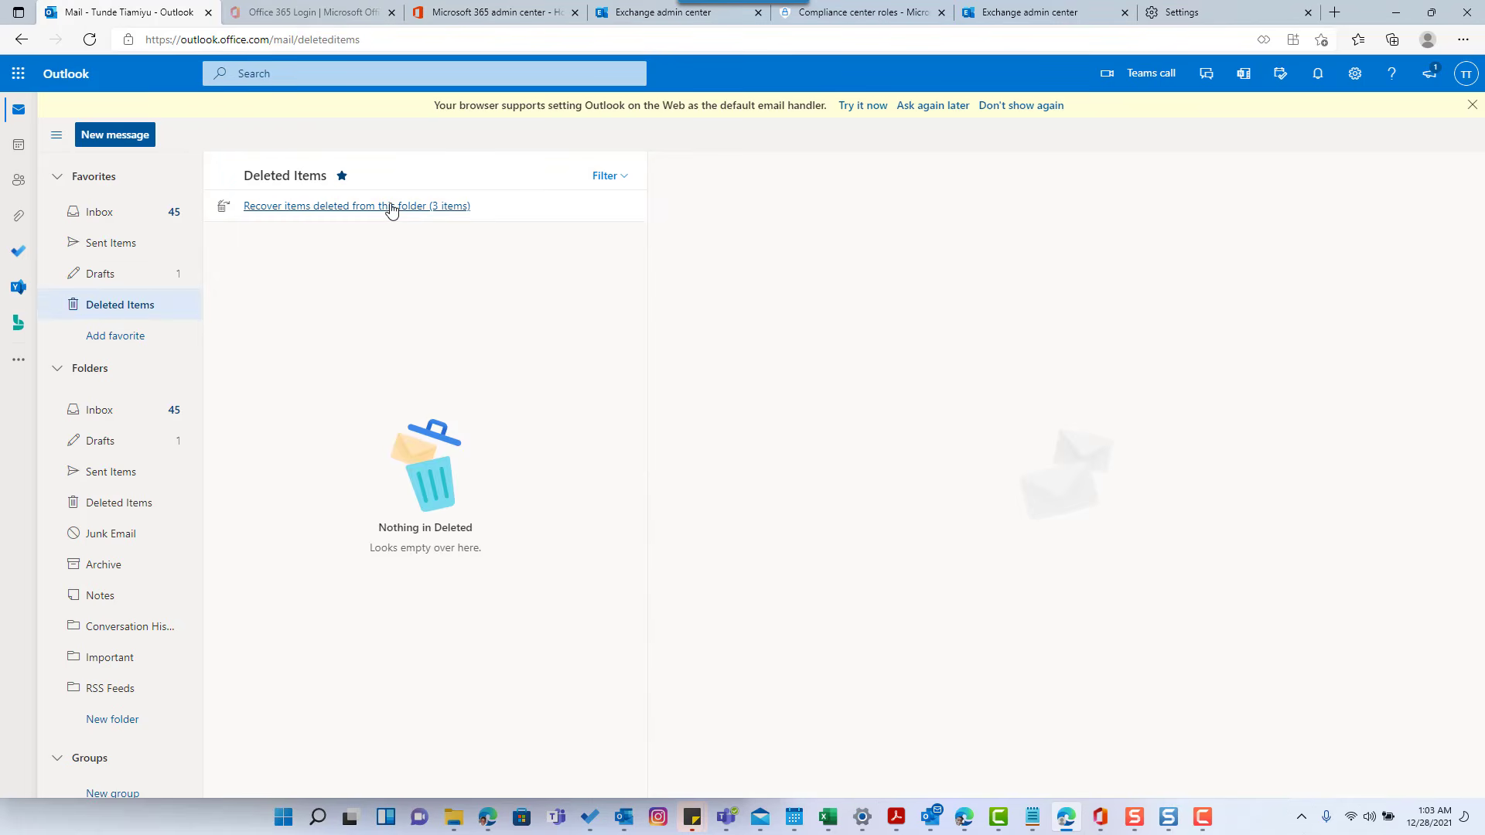
left_click(391, 208)
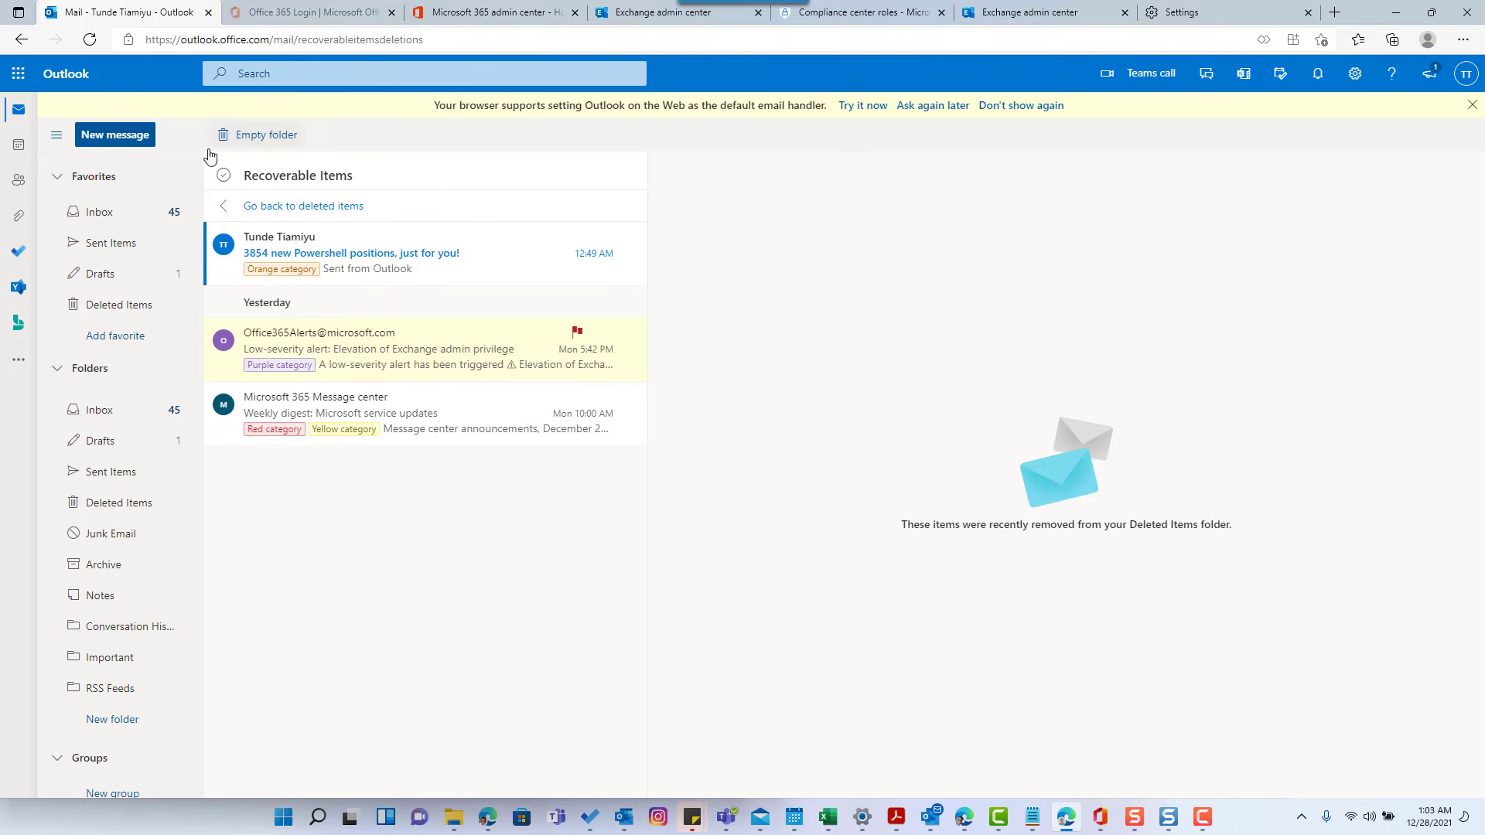
left_click(1029, 12)
left_click(663, 12)
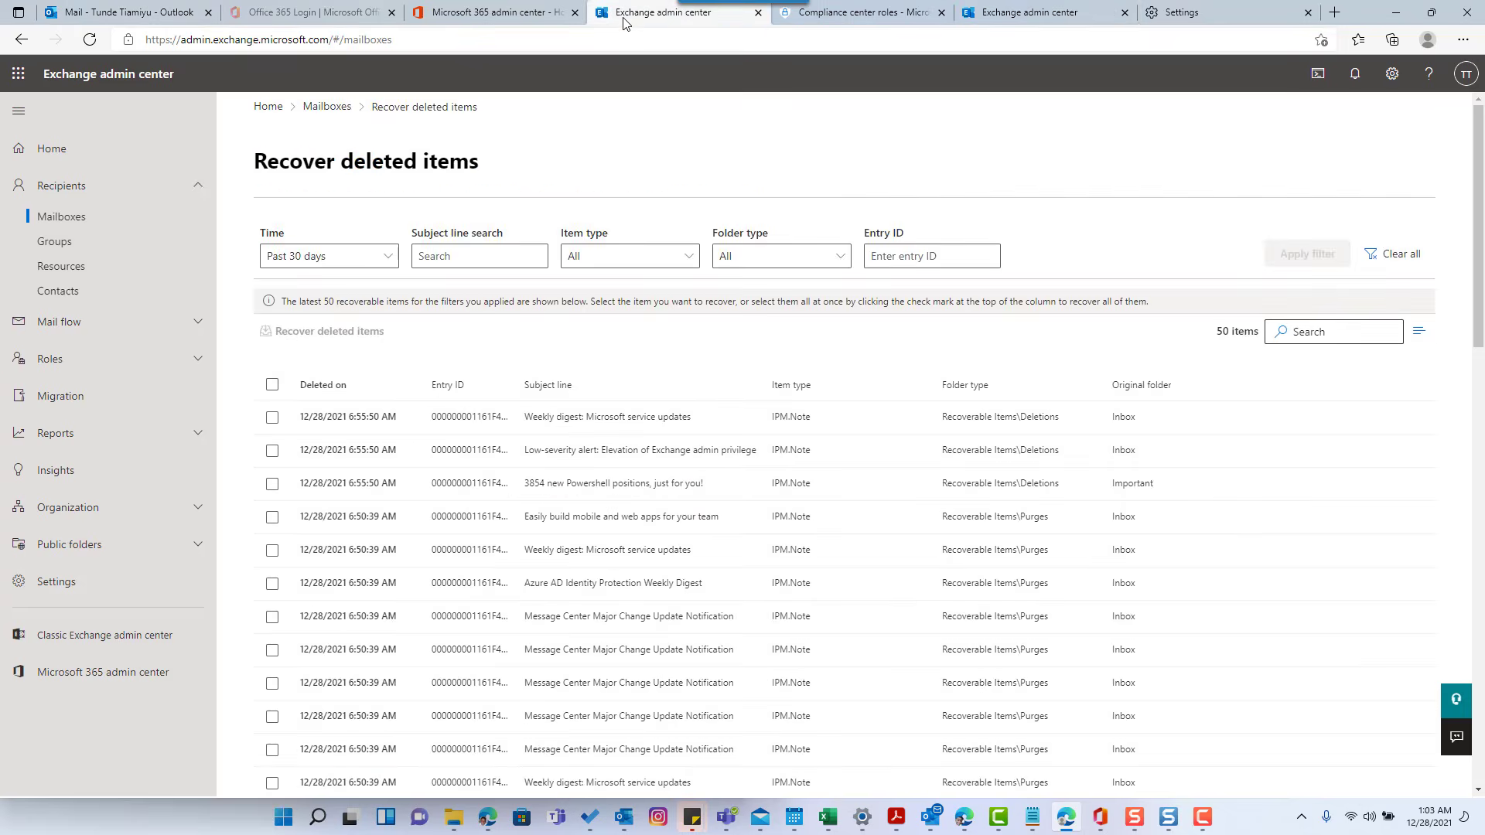
- Select the first deleted Weekly digest: Microsoft service updates message for recovery and compare the list with Outlook's recoverable items
left_click(1037, 419)
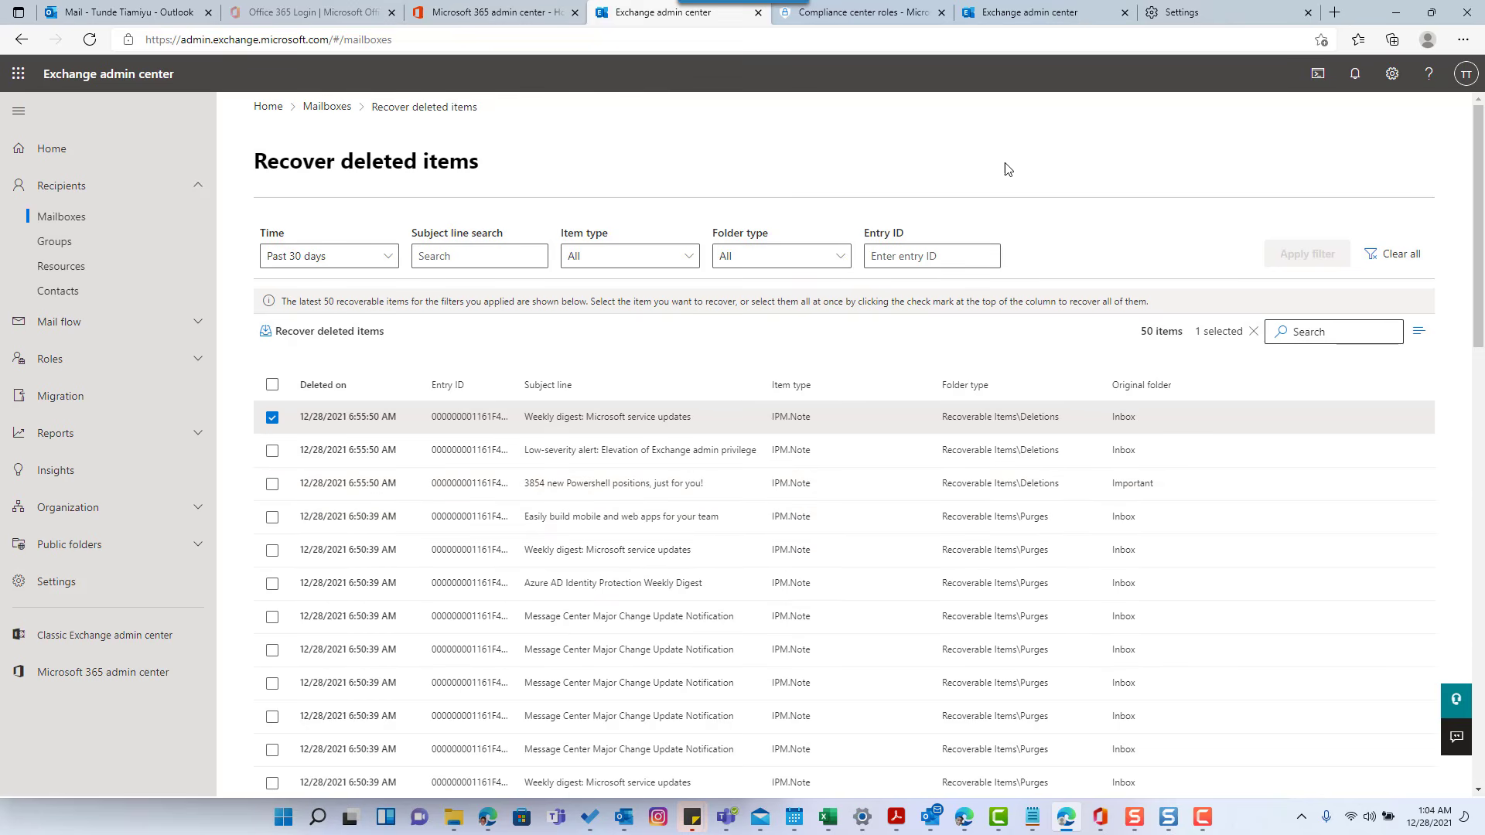
left_click(138, 14)
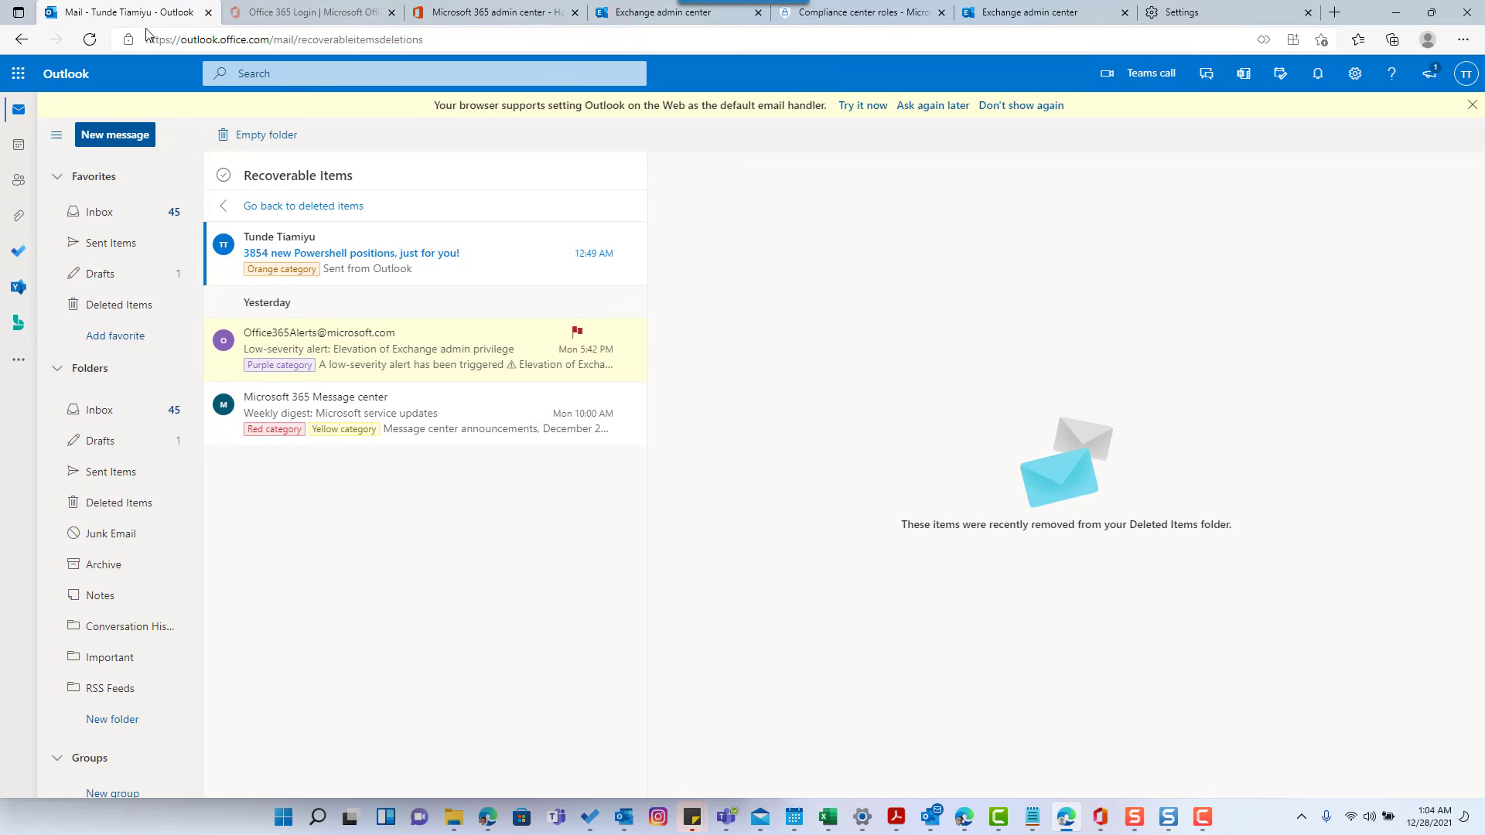
left_click(223, 244)
left_click(224, 341)
left_click(224, 405)
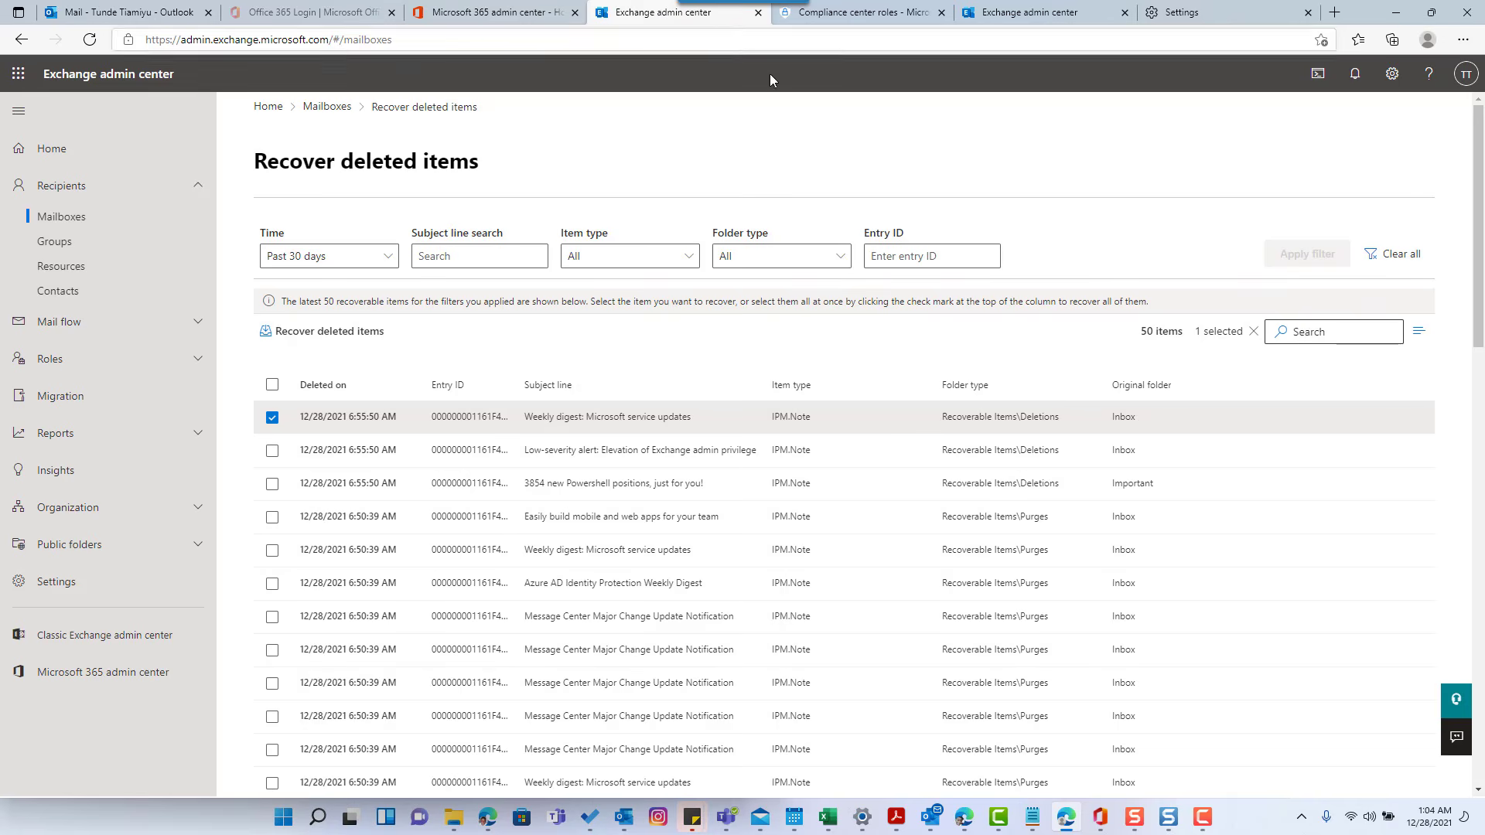
- Back in the Exchange admin center, add the Low-severity alert and 3854 new Powershell positions messages to the selection and recover the selected items
left_click(688, 13)
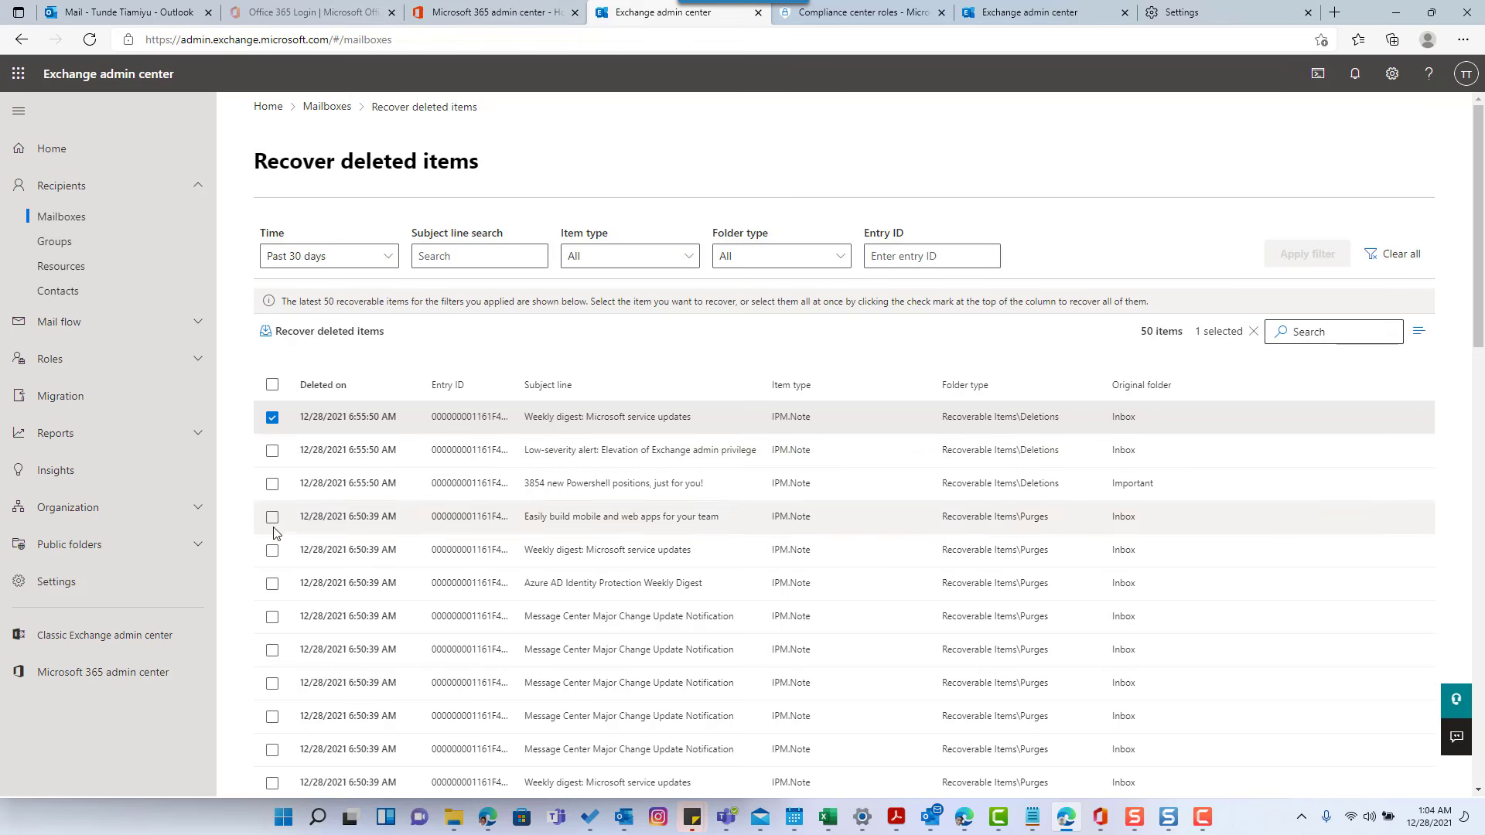
left_click(272, 450)
left_click(272, 487)
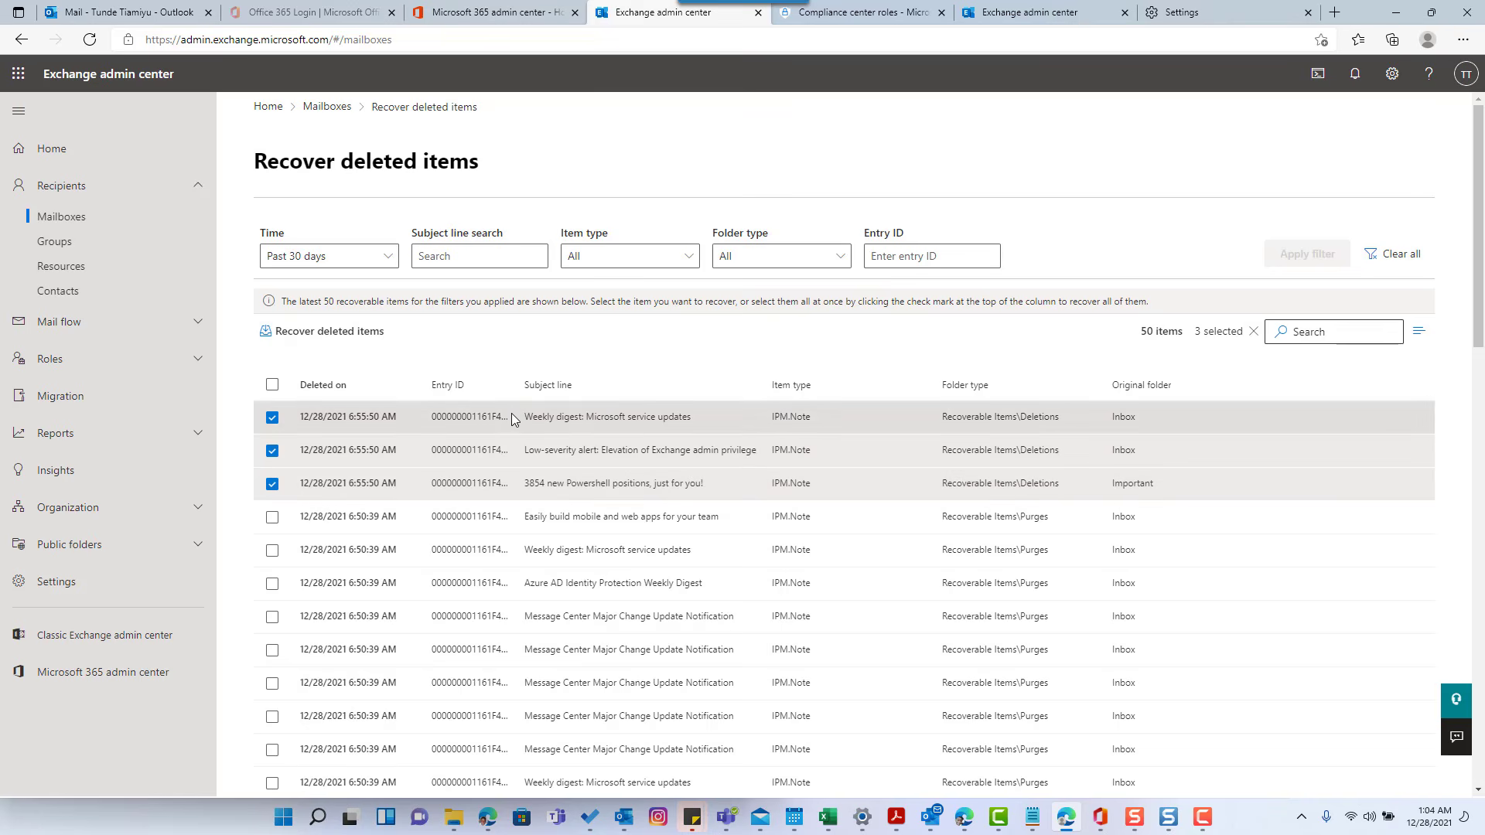
left_click(318, 333)
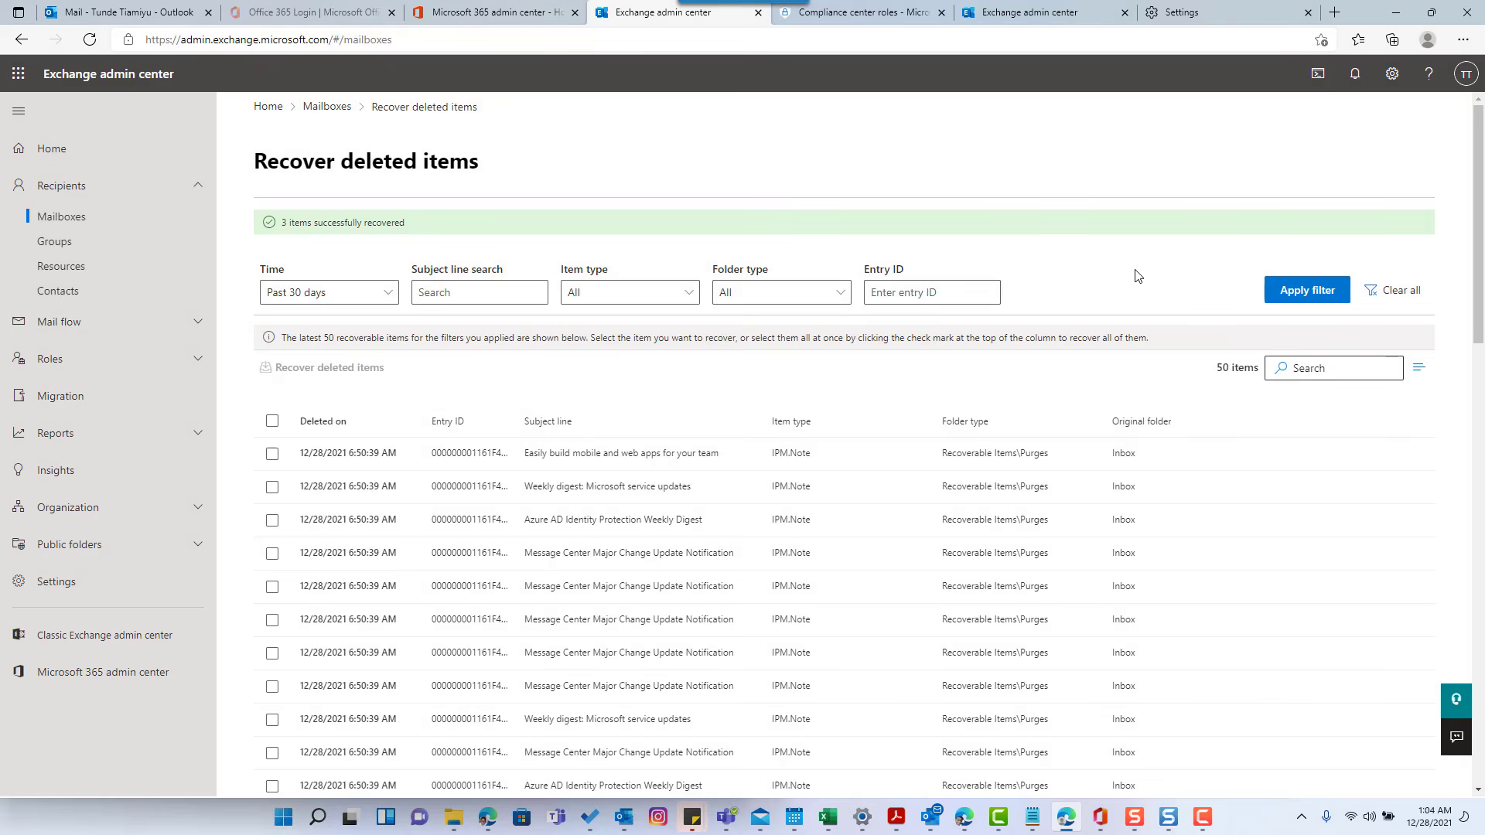
- Switch to Outlook, check the Inbox and Important folders for the recovered messages and return to the Exchange admin center
left_click(147, 12)
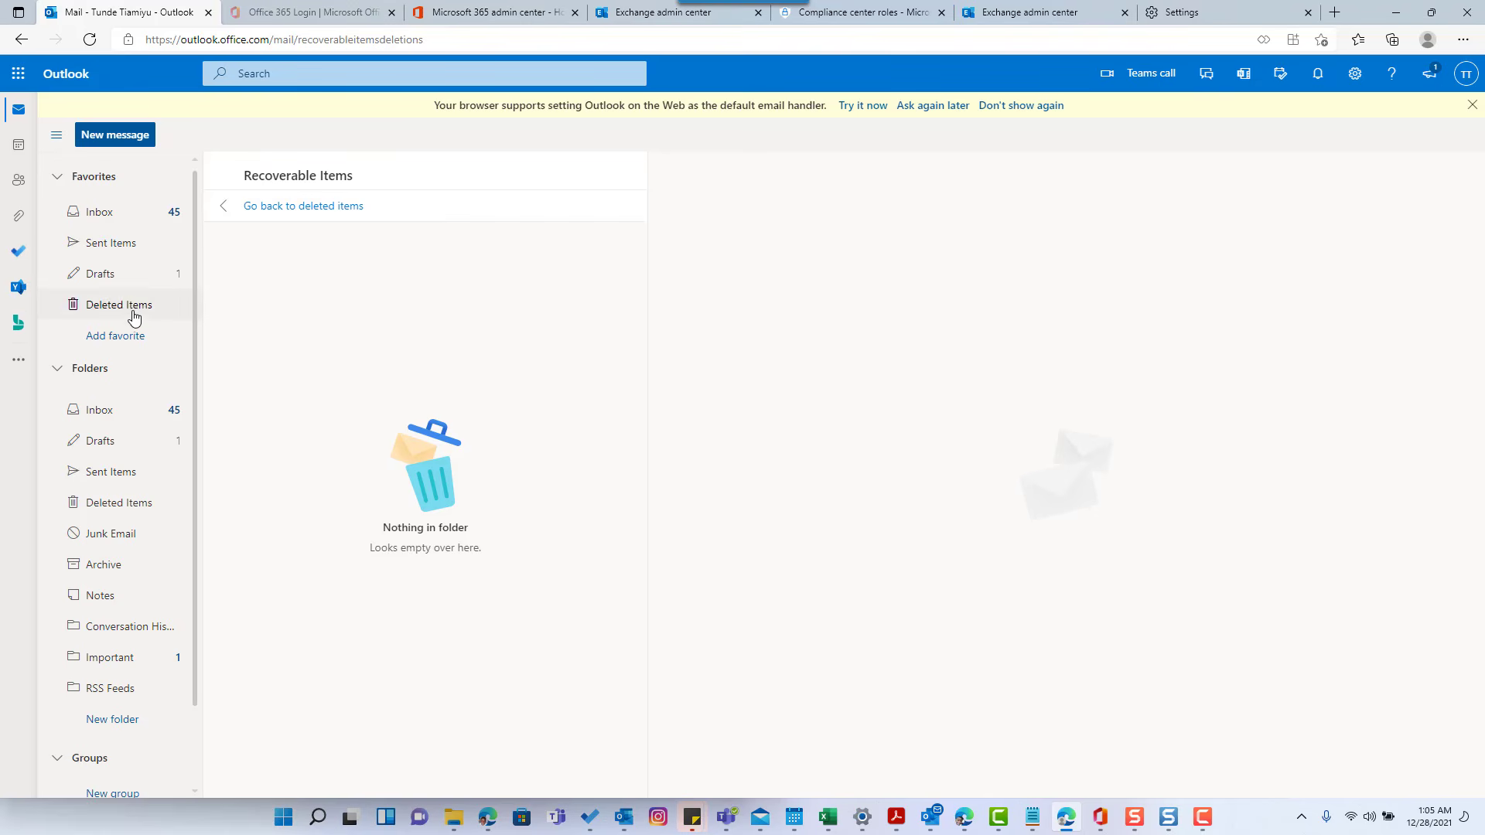
left_click(165, 213)
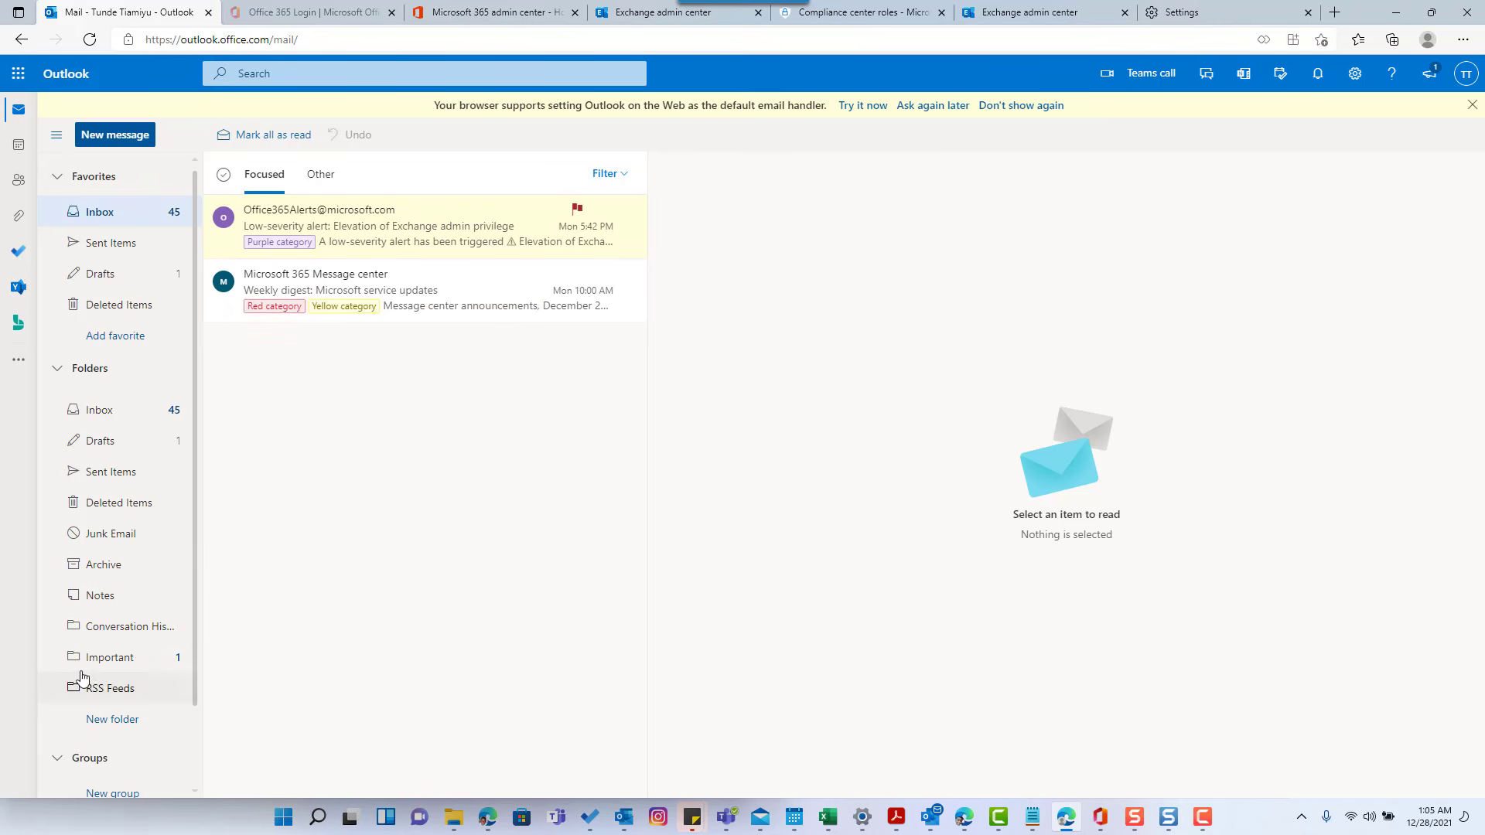
left_click(113, 659)
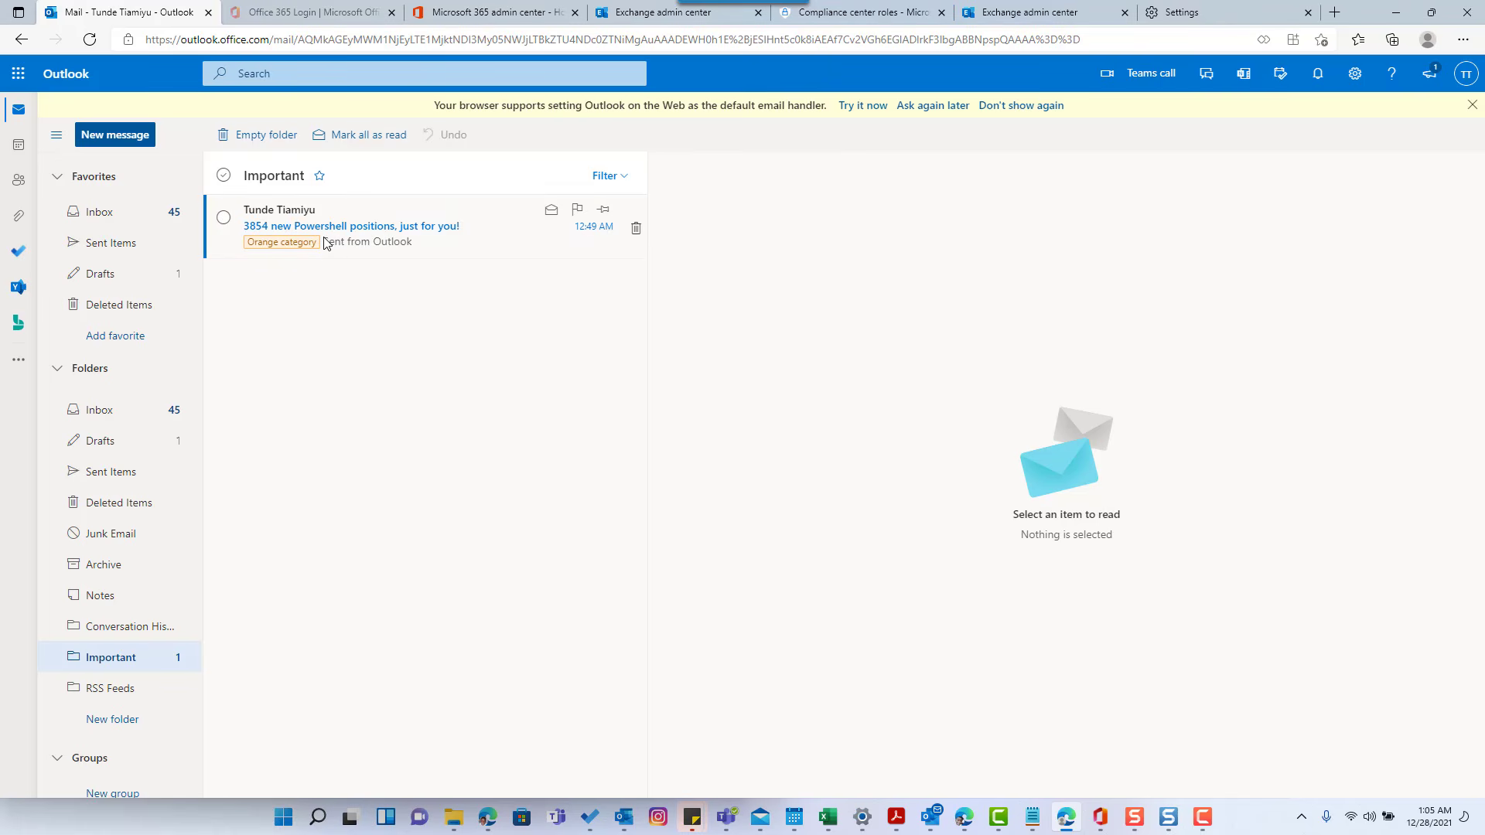
left_click(650, 26)
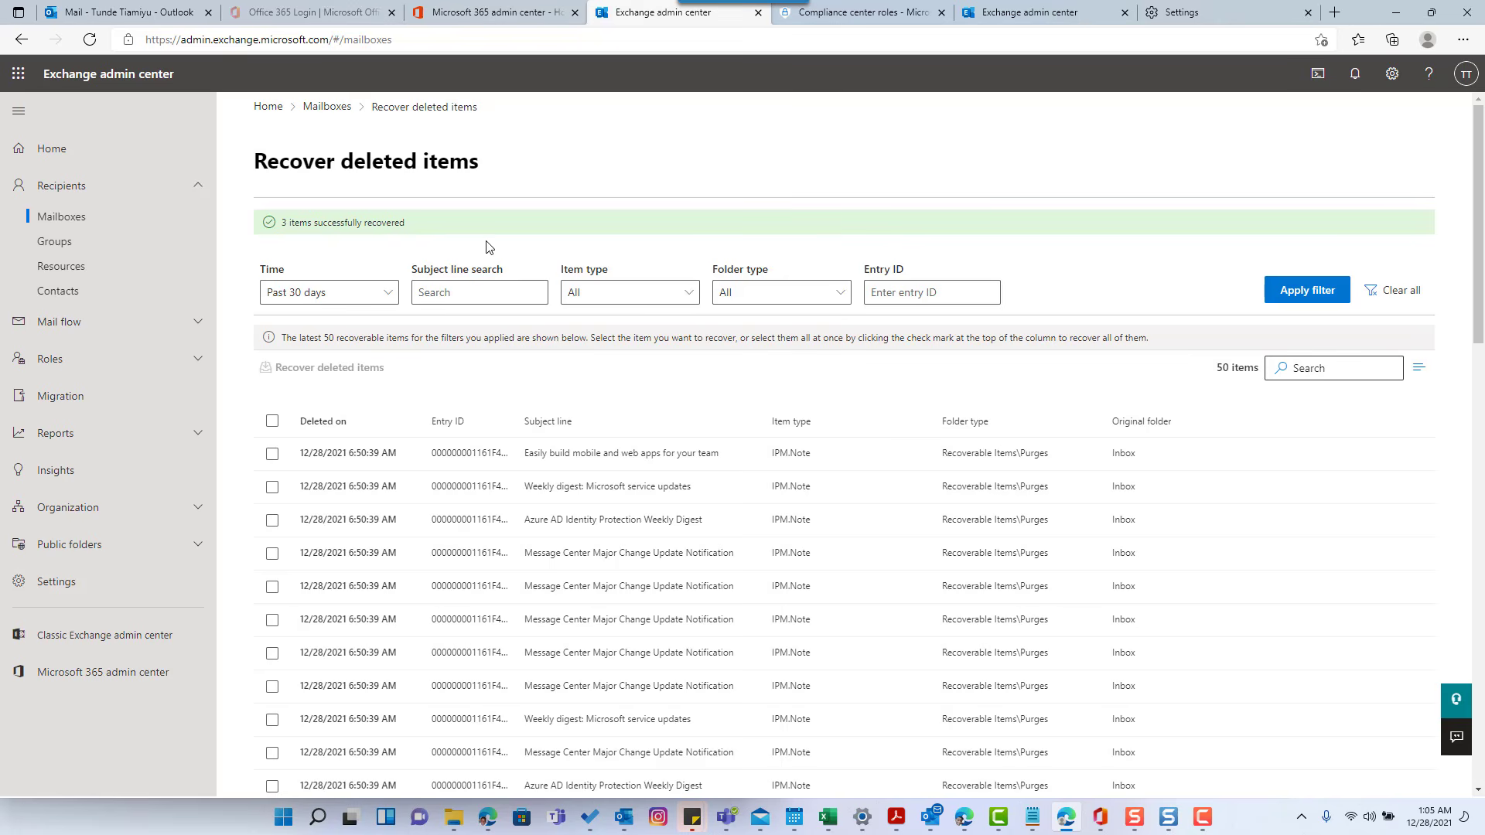